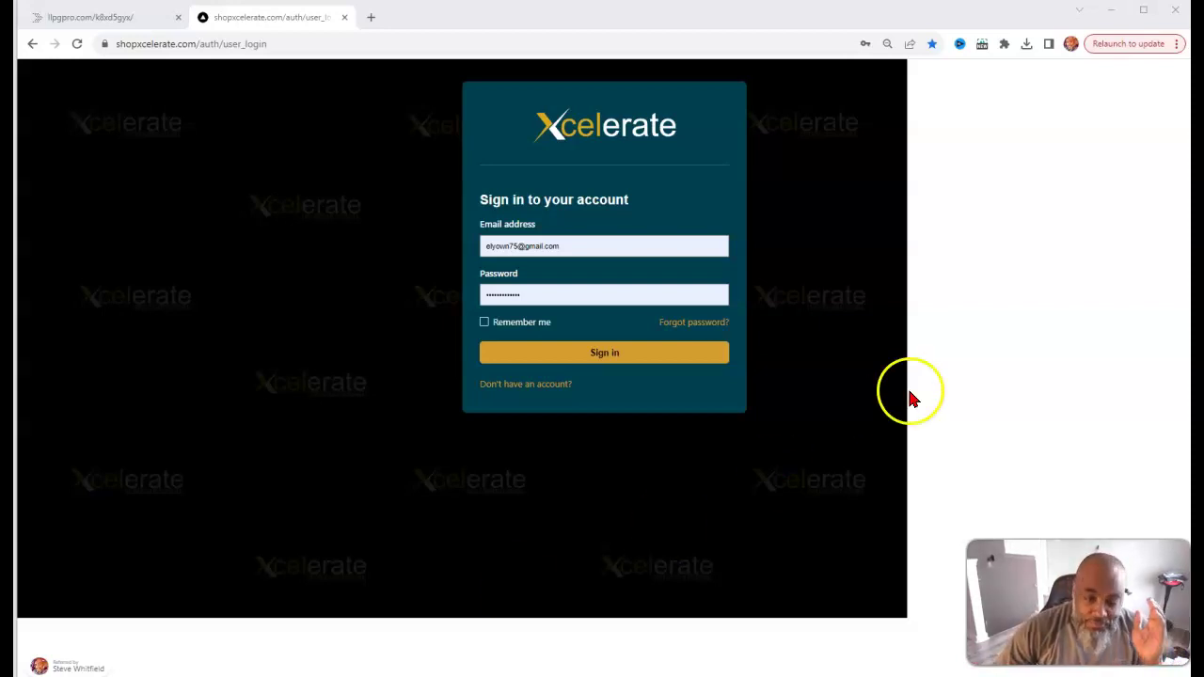
# Sign in with the account email and password, then return to the Xcelerate tab
pyautogui.click(672, 358)
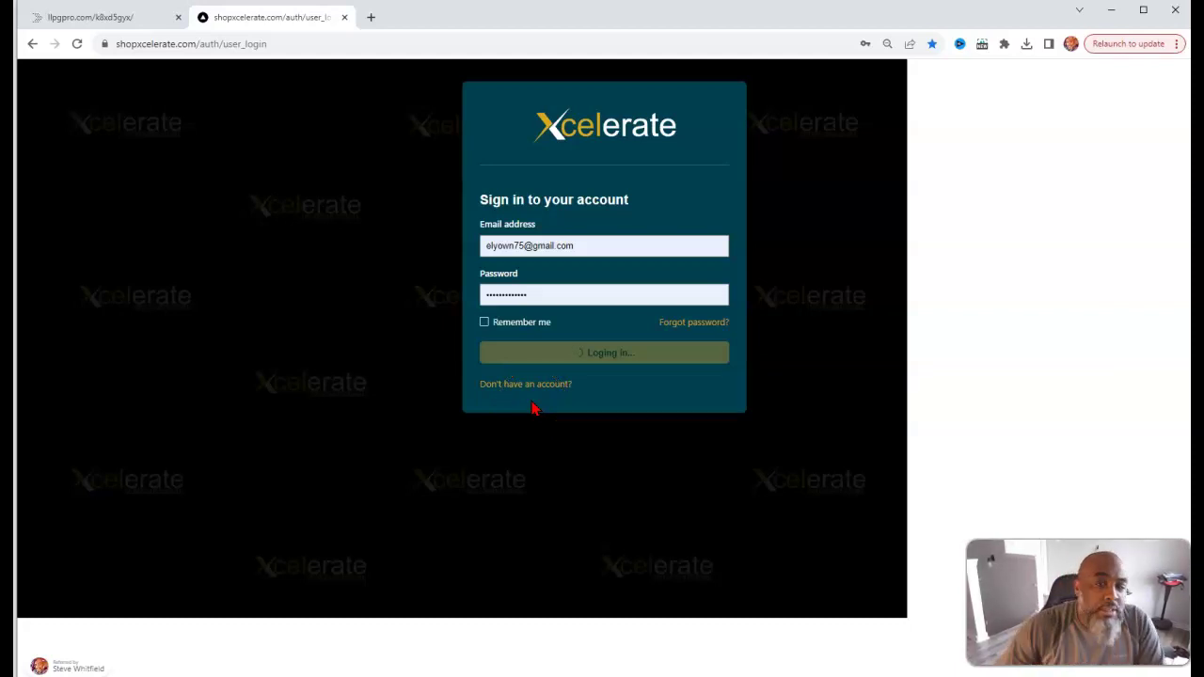
pyautogui.click(43, 537)
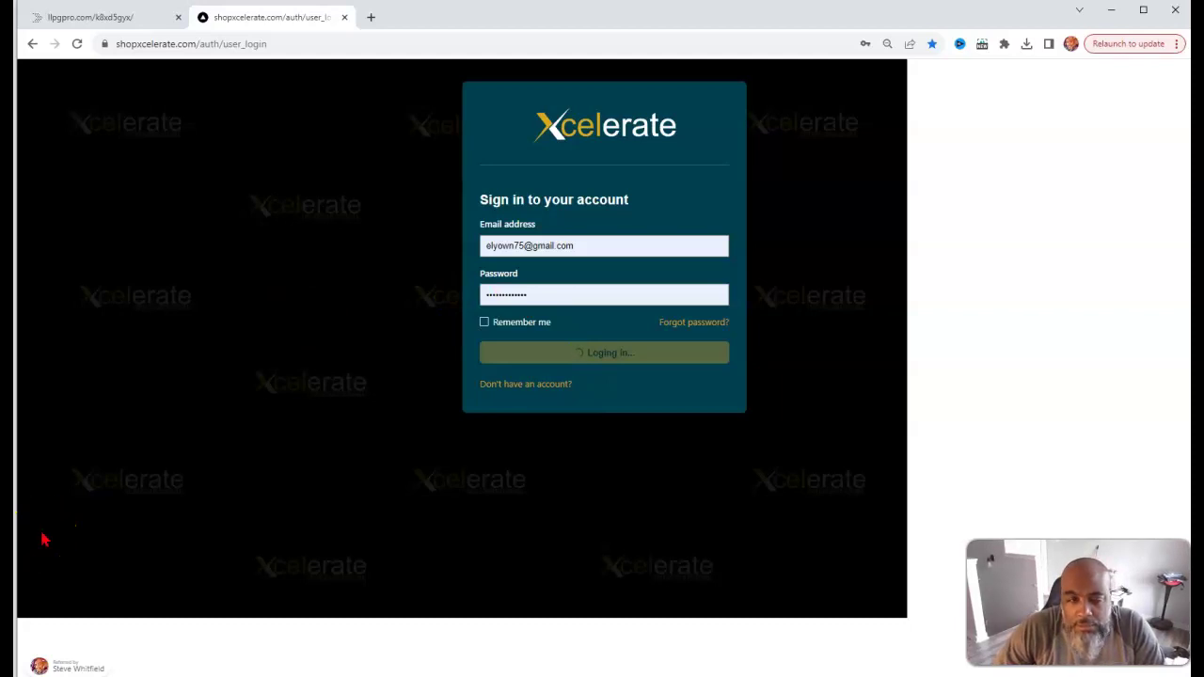
pyautogui.click(116, 15)
pyautogui.click(236, 18)
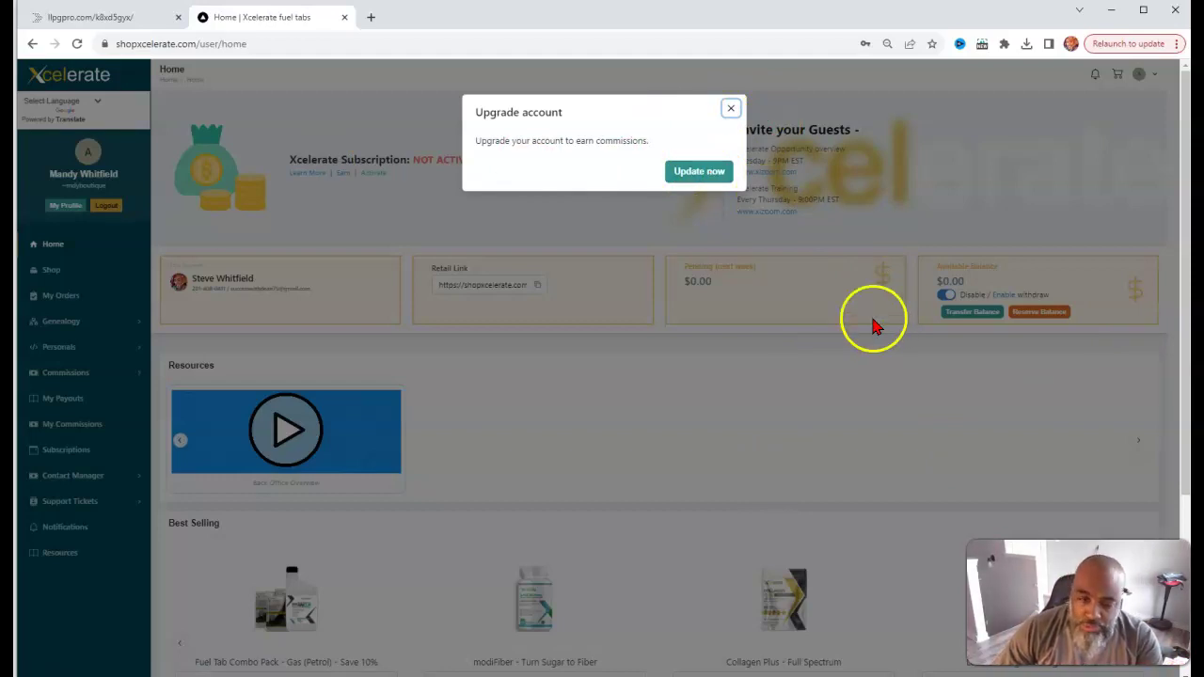
# Accept the Upgrade account prompt to reach the $10 Membership and $20 Affiliate plans
pyautogui.click(703, 180)
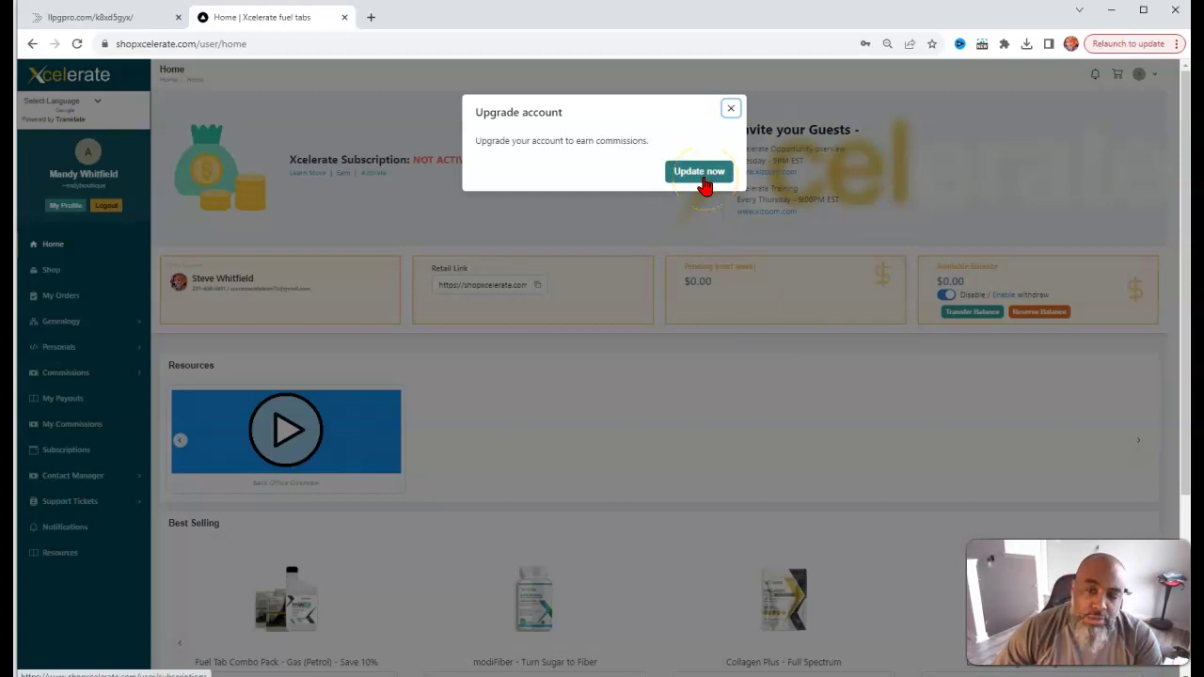
pyautogui.click(702, 174)
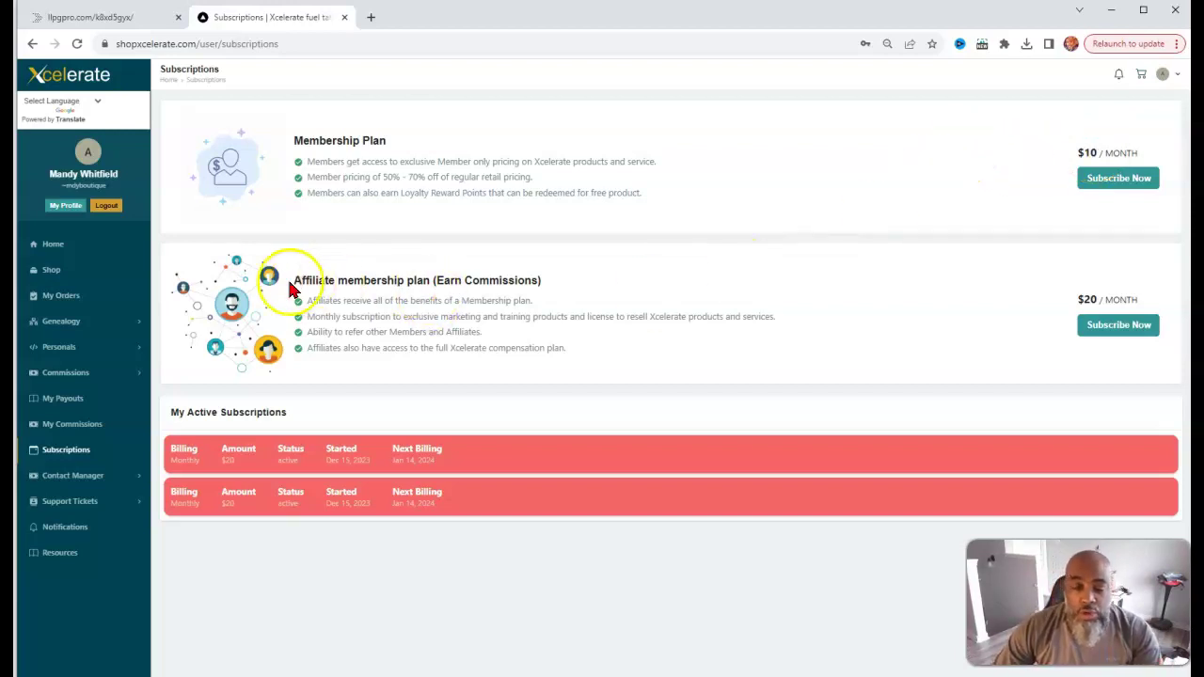
pyautogui.moveTo(300, 280); pyautogui.dragTo(609, 270)
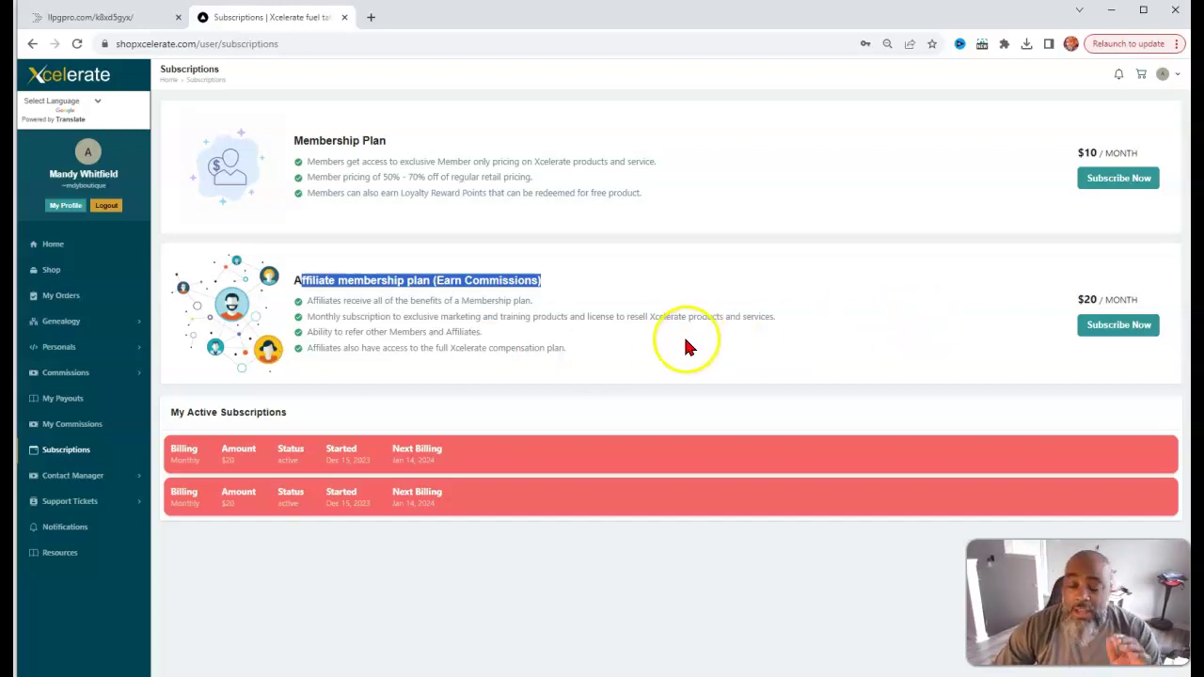
pyautogui.click(646, 341)
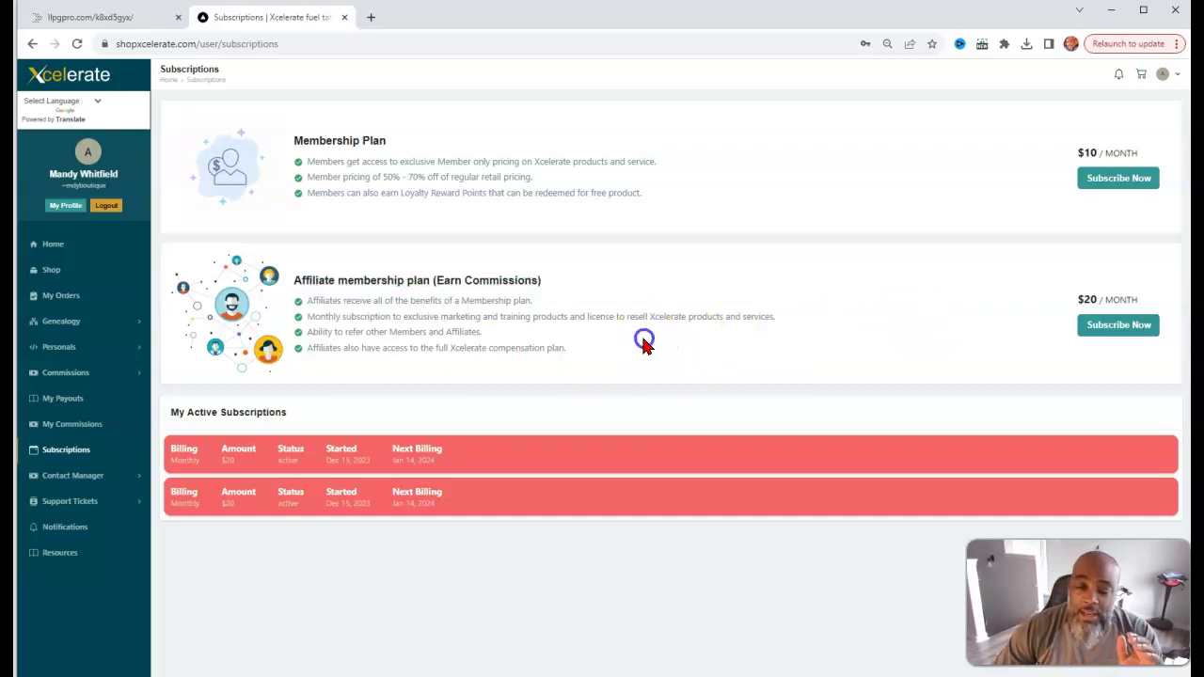
pyautogui.click(1131, 325)
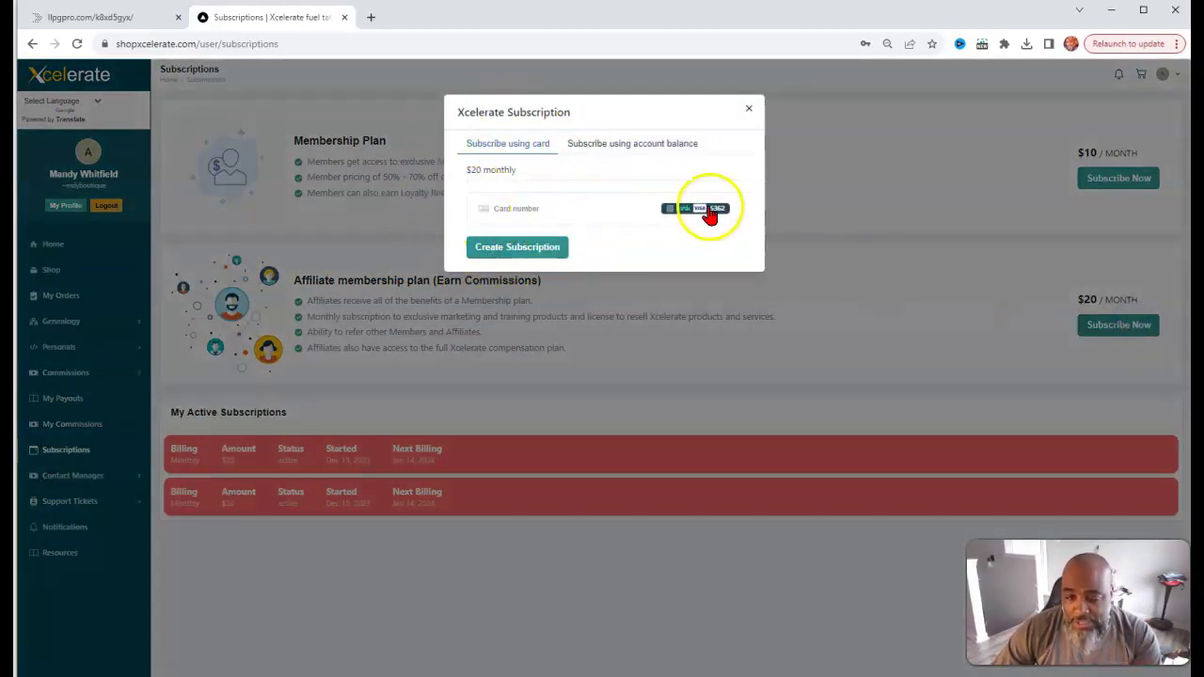
pyautogui.click(610, 151)
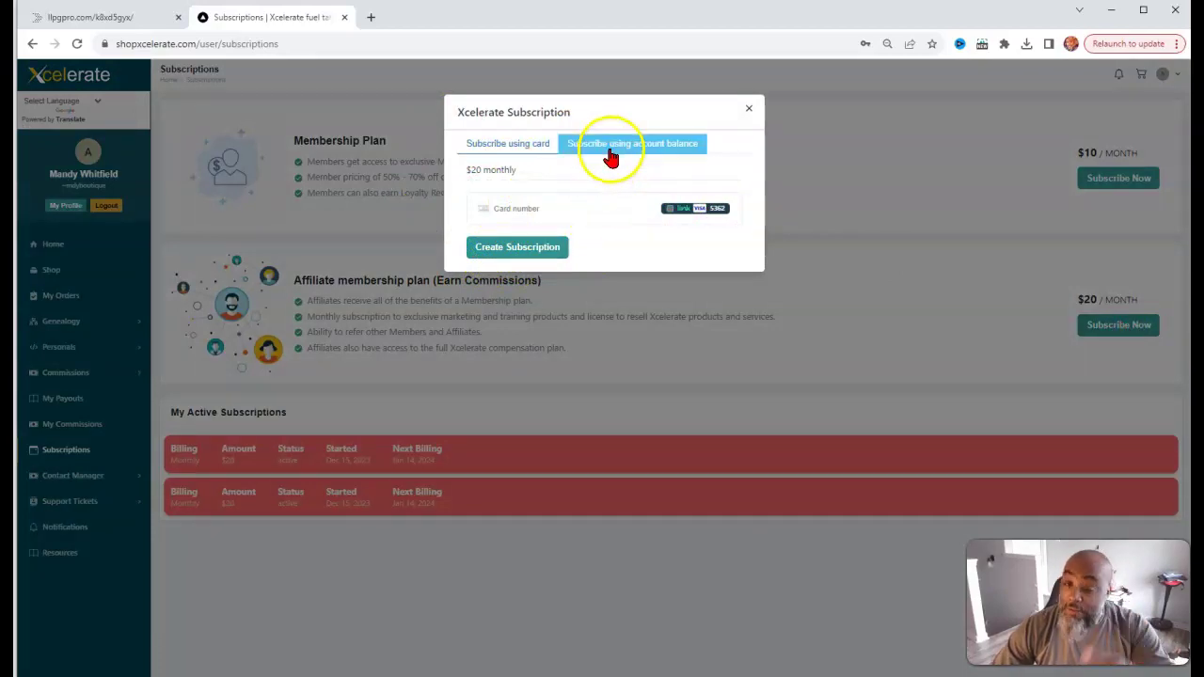
pyautogui.click(616, 150)
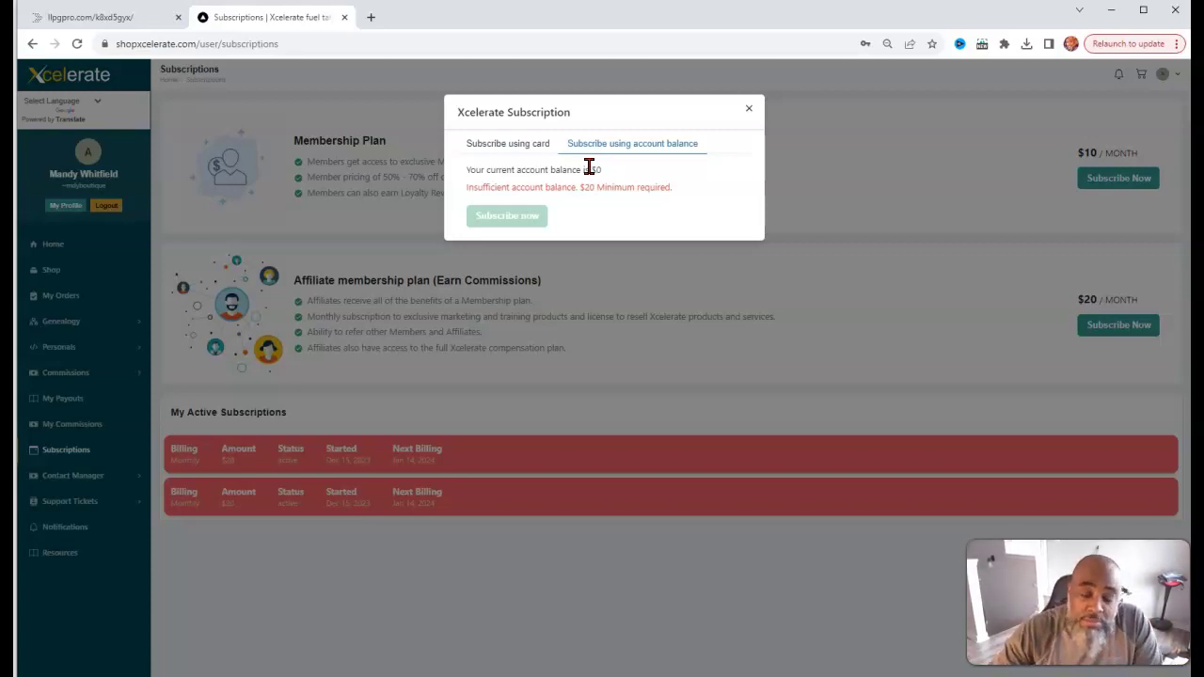
pyautogui.click(498, 144)
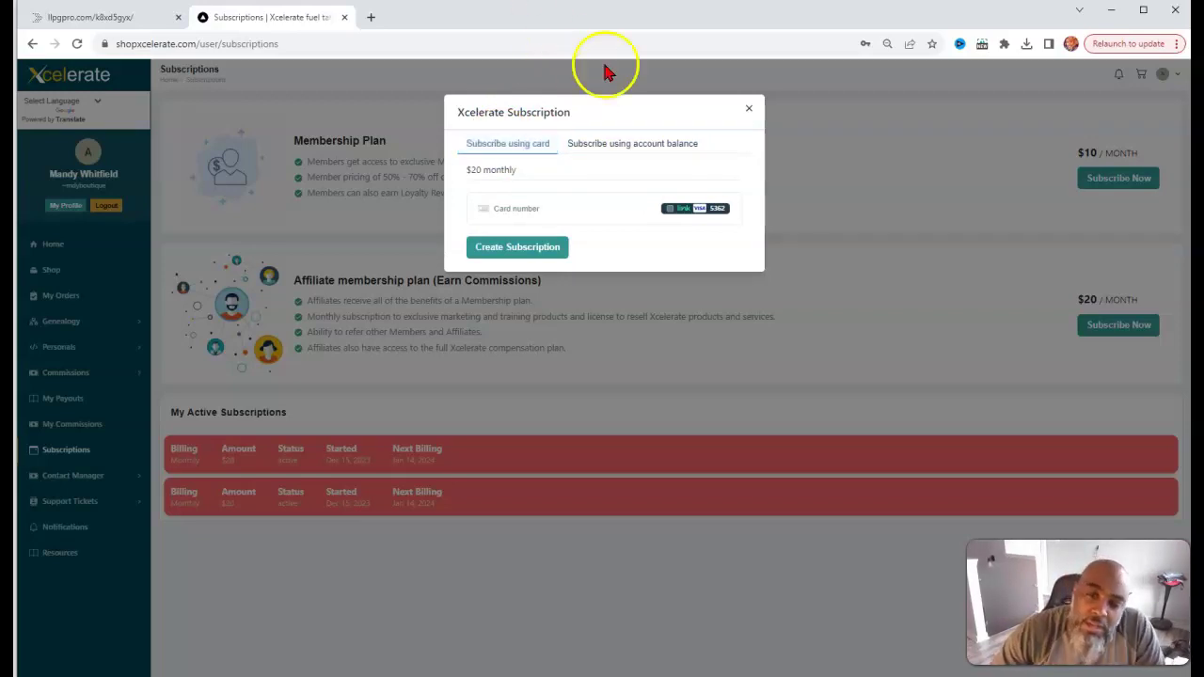
pyautogui.click(748, 109)
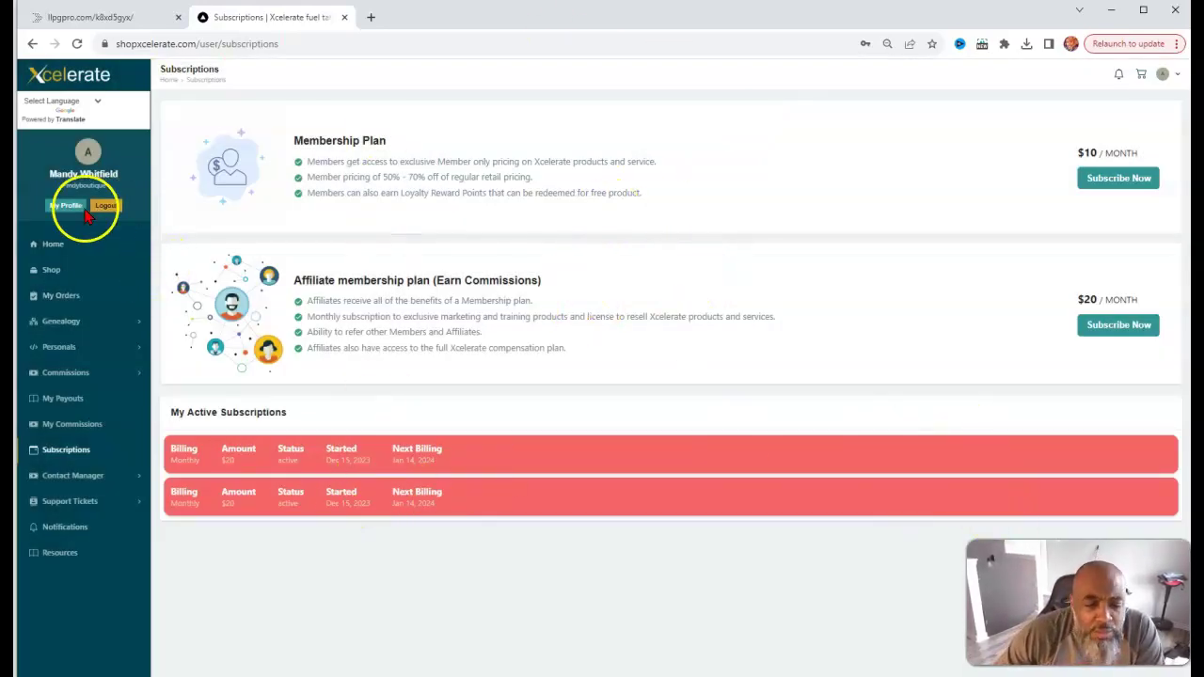
pyautogui.click(51, 244)
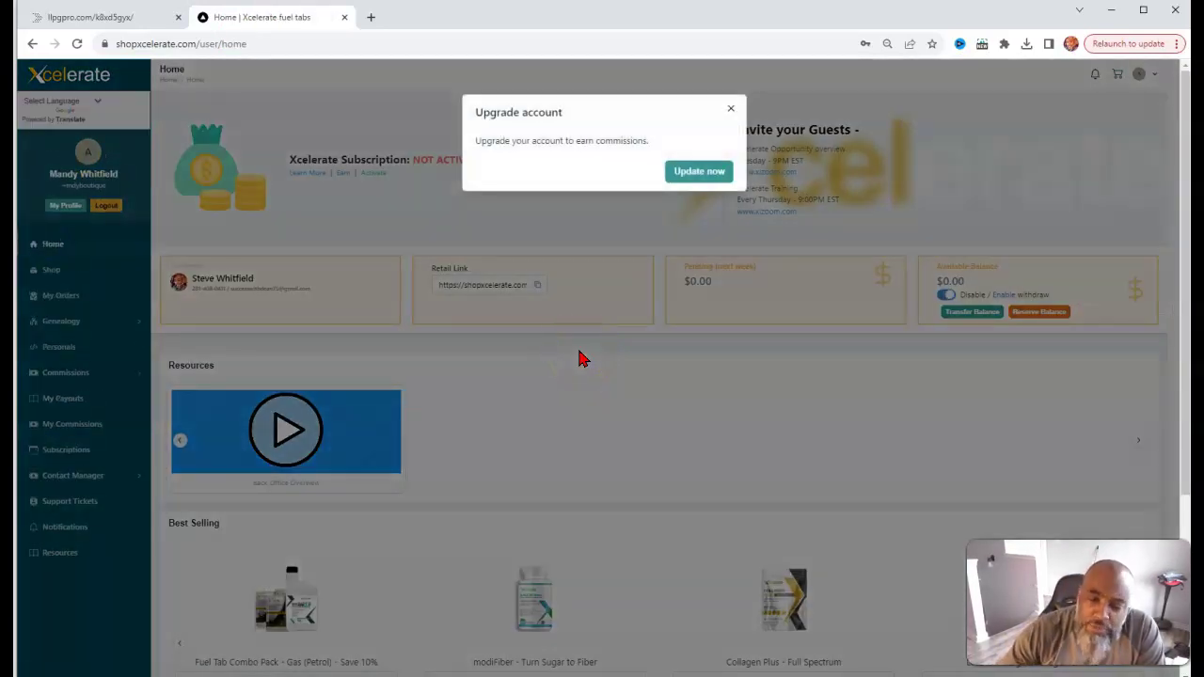
pyautogui.click(731, 108)
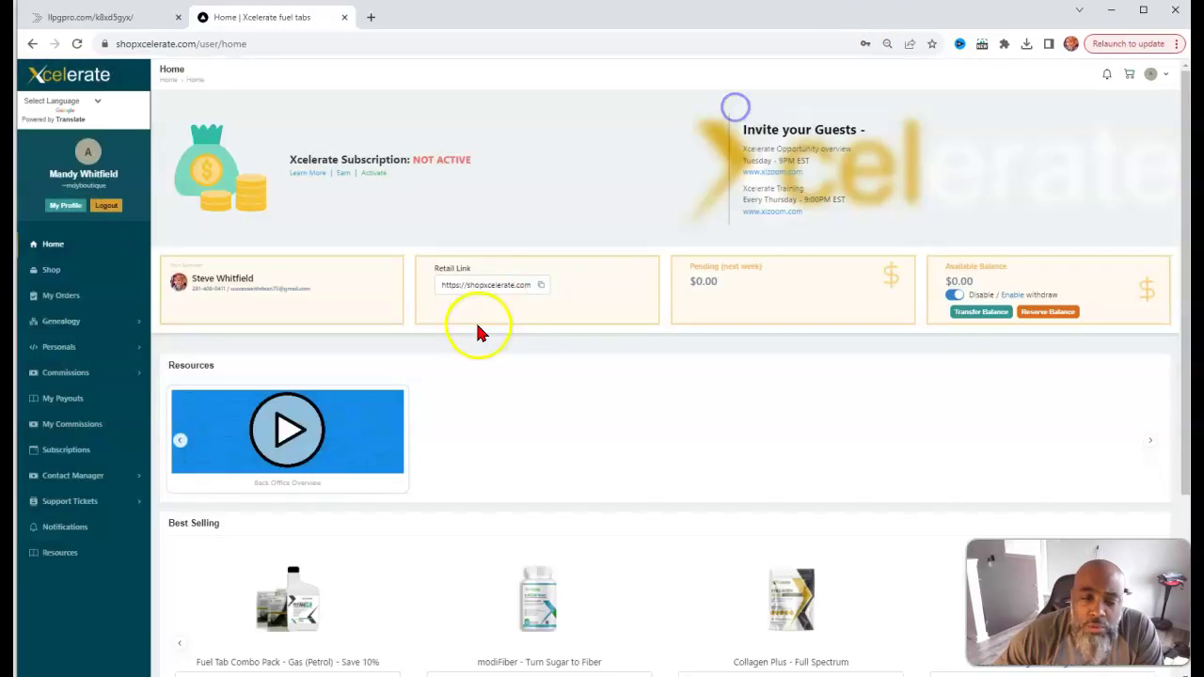
pyautogui.click(305, 175)
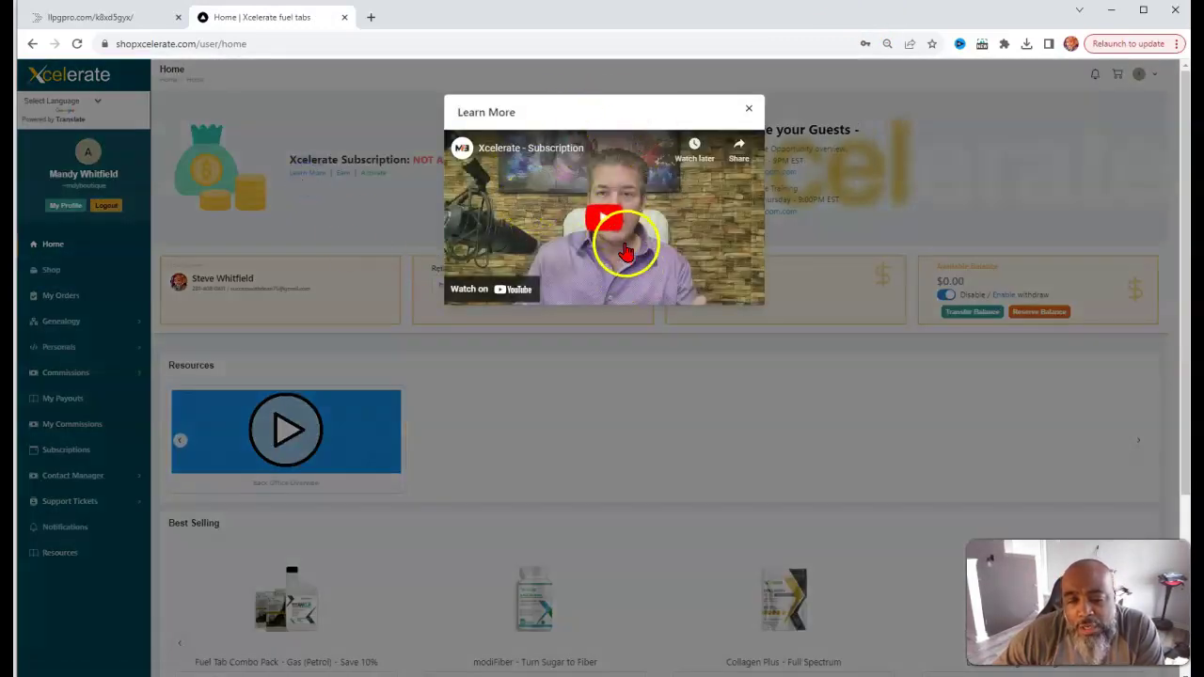
pyautogui.click(746, 110)
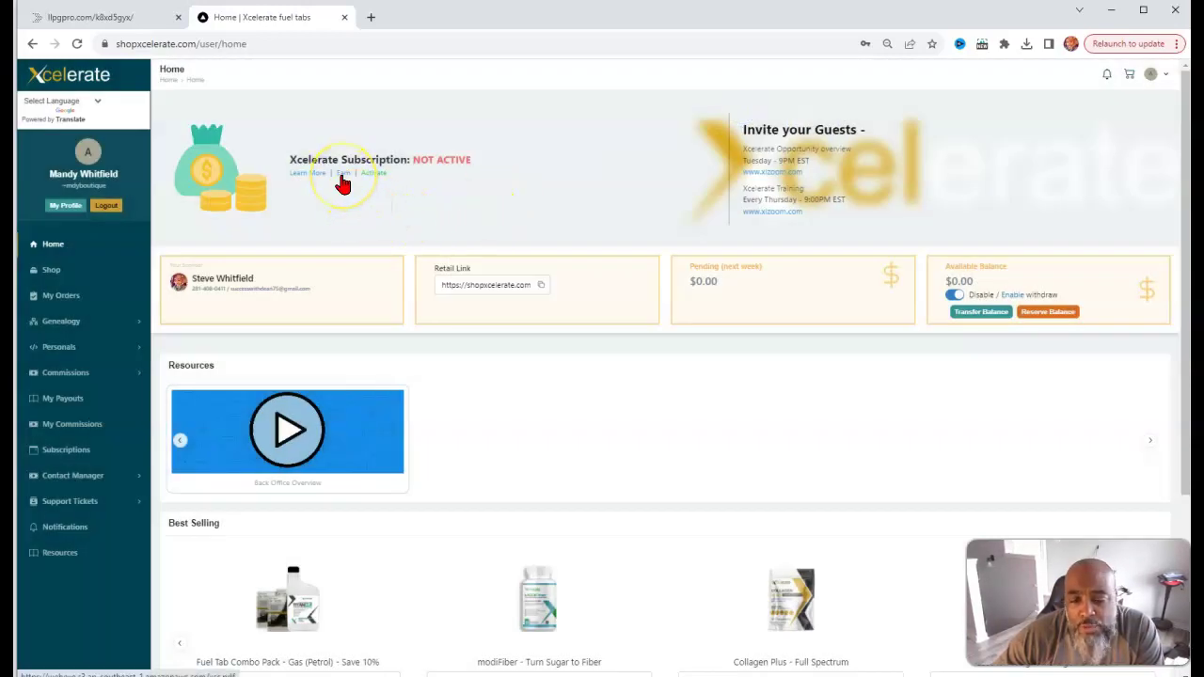
pyautogui.click(341, 178)
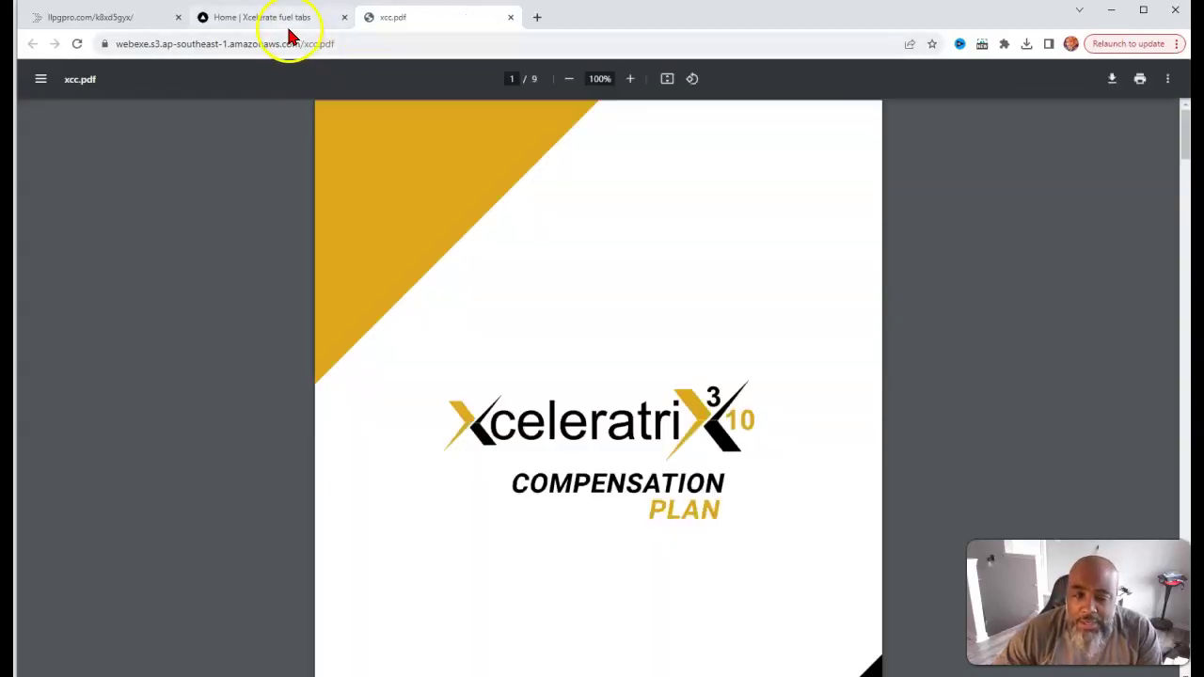
pyautogui.click(511, 17)
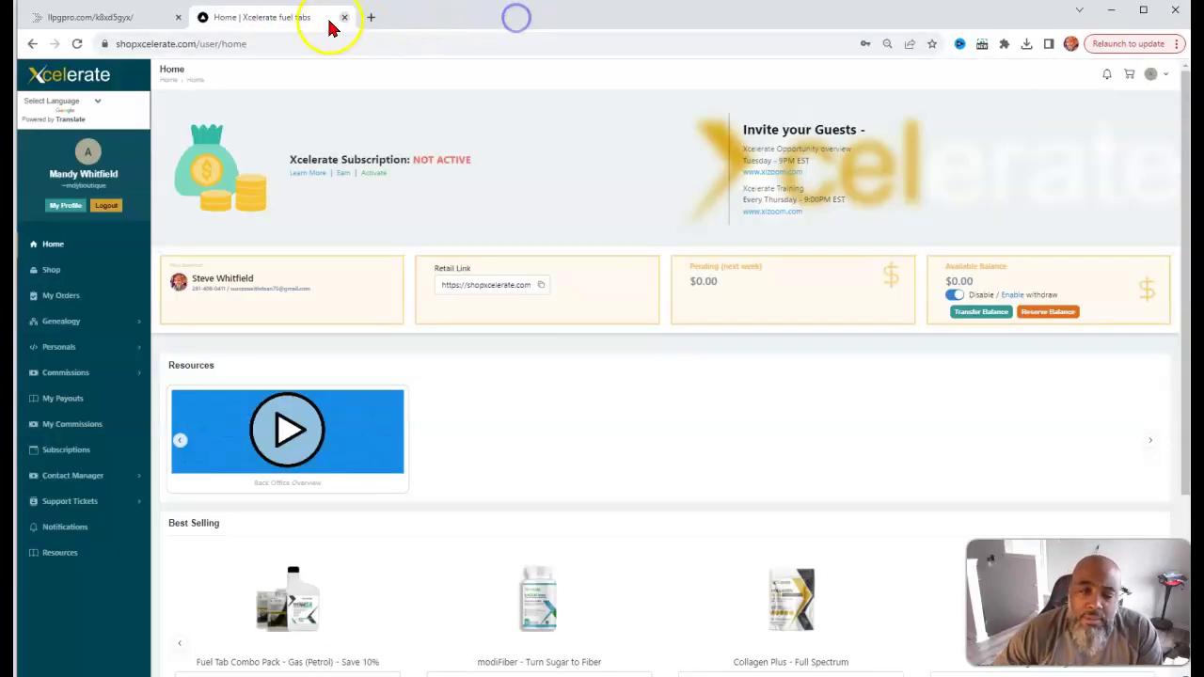
pyautogui.click(374, 180)
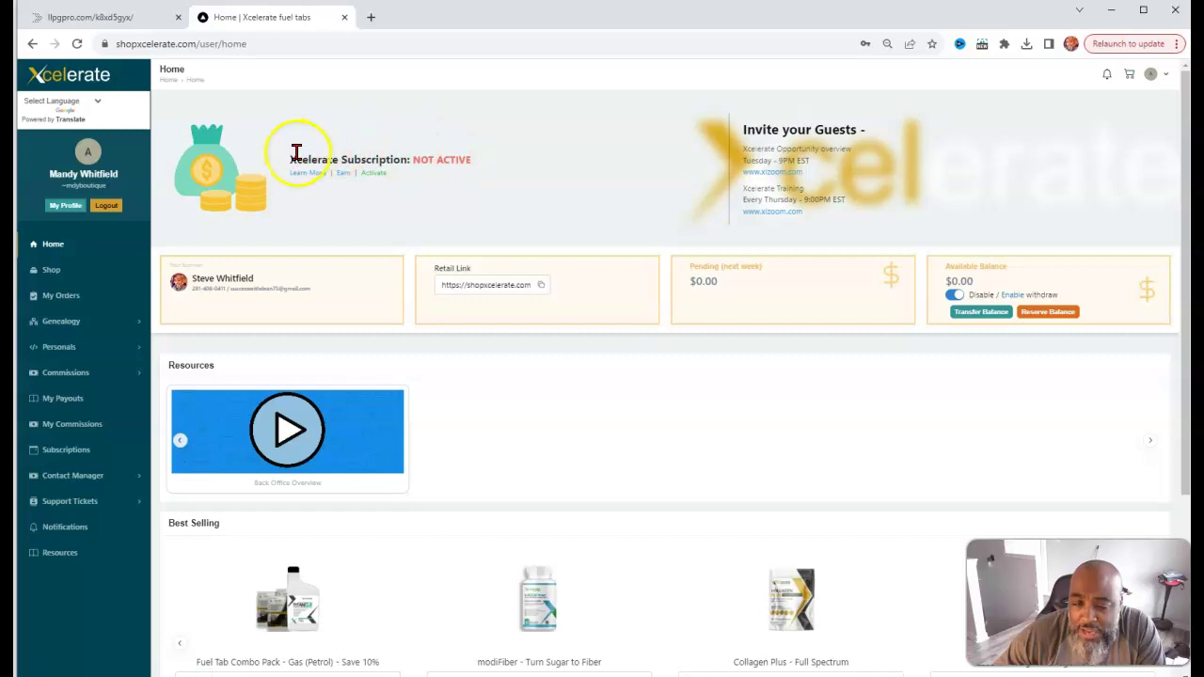
pyautogui.moveTo(295, 153); pyautogui.dragTo(478, 158)
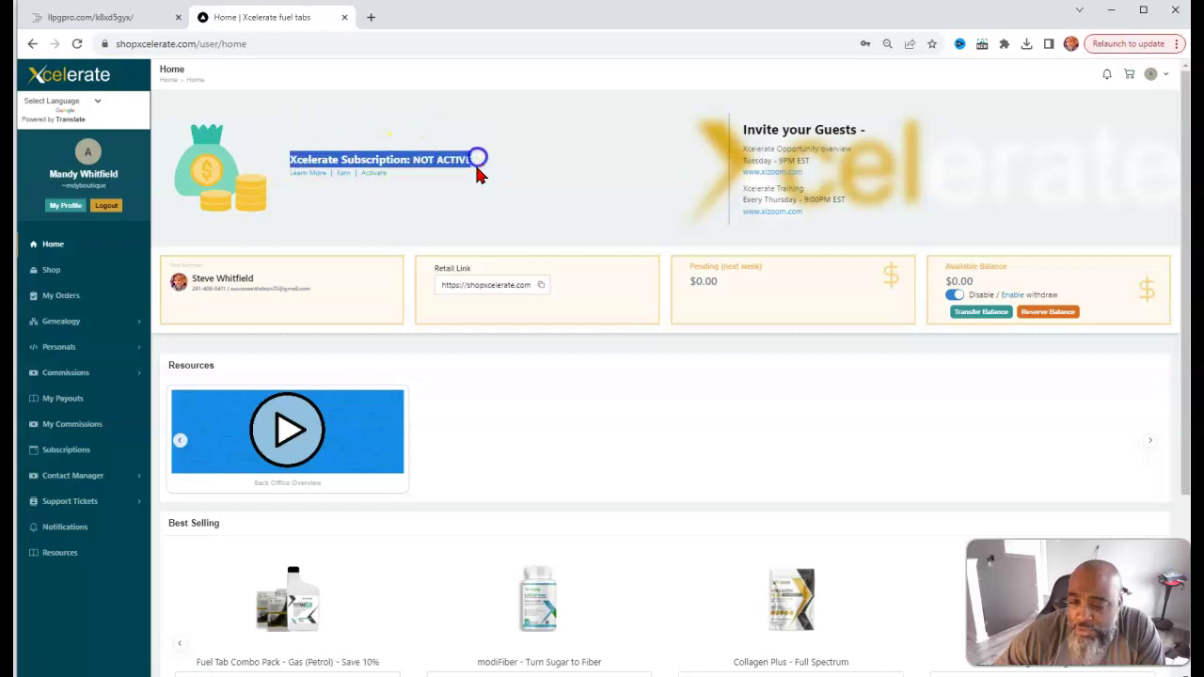
pyautogui.click(373, 181)
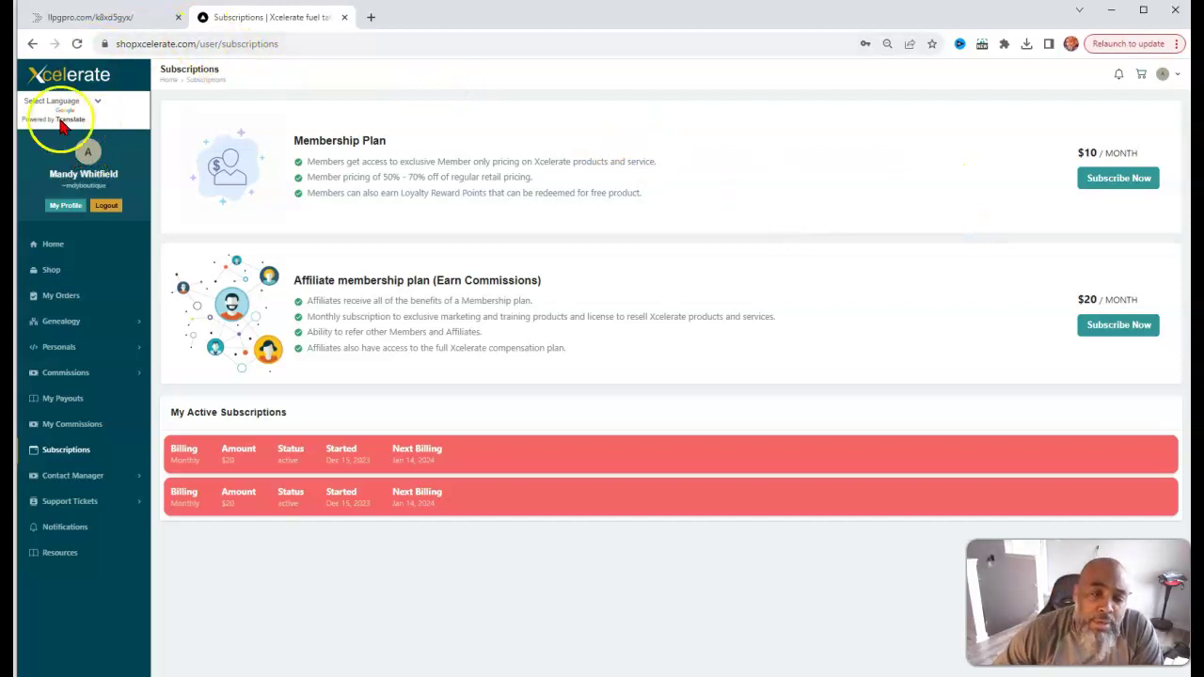
# Return to the Home dashboard and dismiss the Upgrade account prompt
pyautogui.click(52, 245)
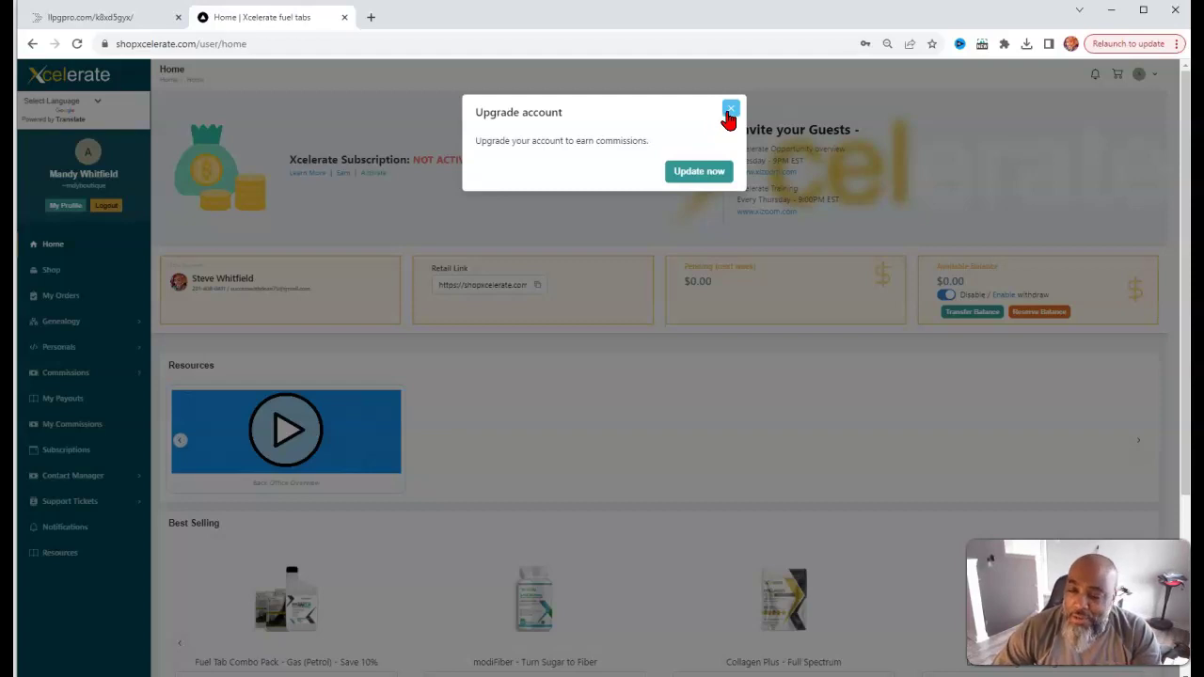
pyautogui.click(729, 114)
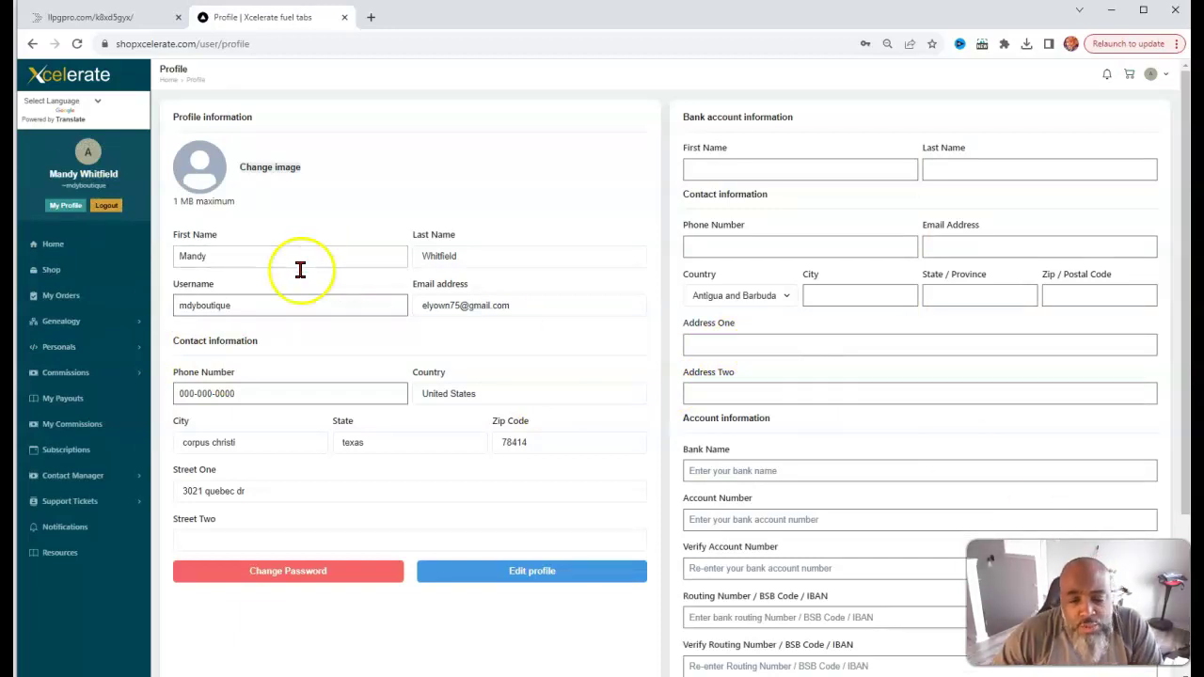
# Cancel a profile picture change, then walk through the Edit Profile name, email, username and street fields
pyautogui.click(281, 168)
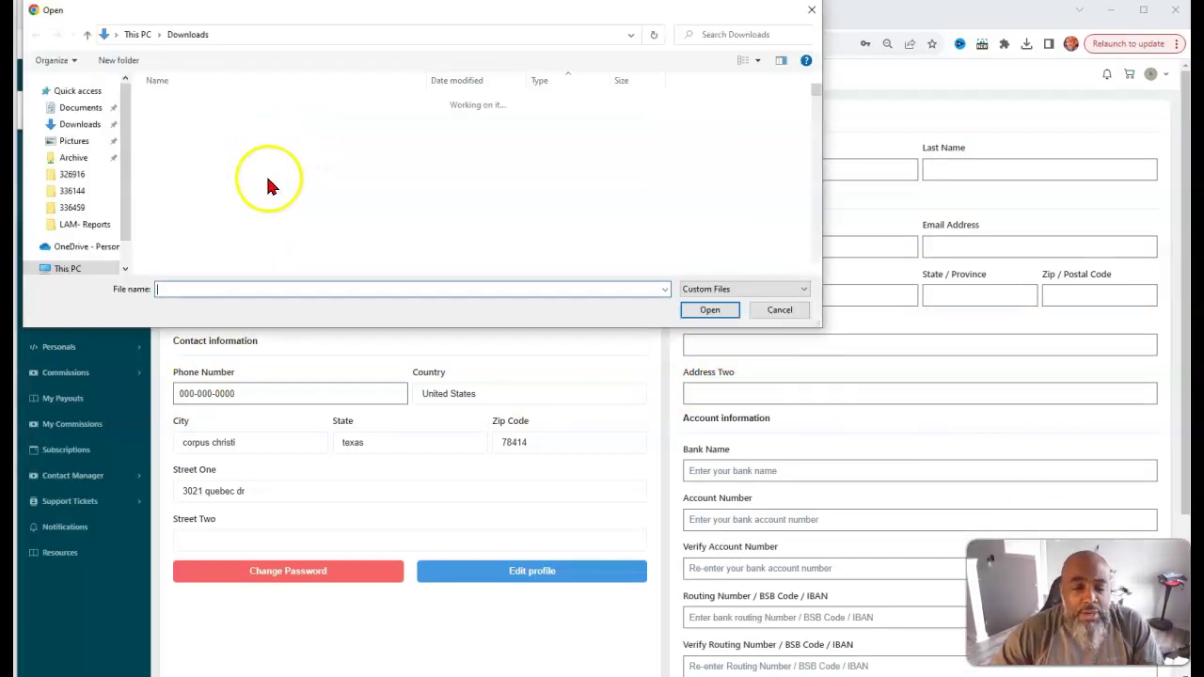
pyautogui.click(783, 320)
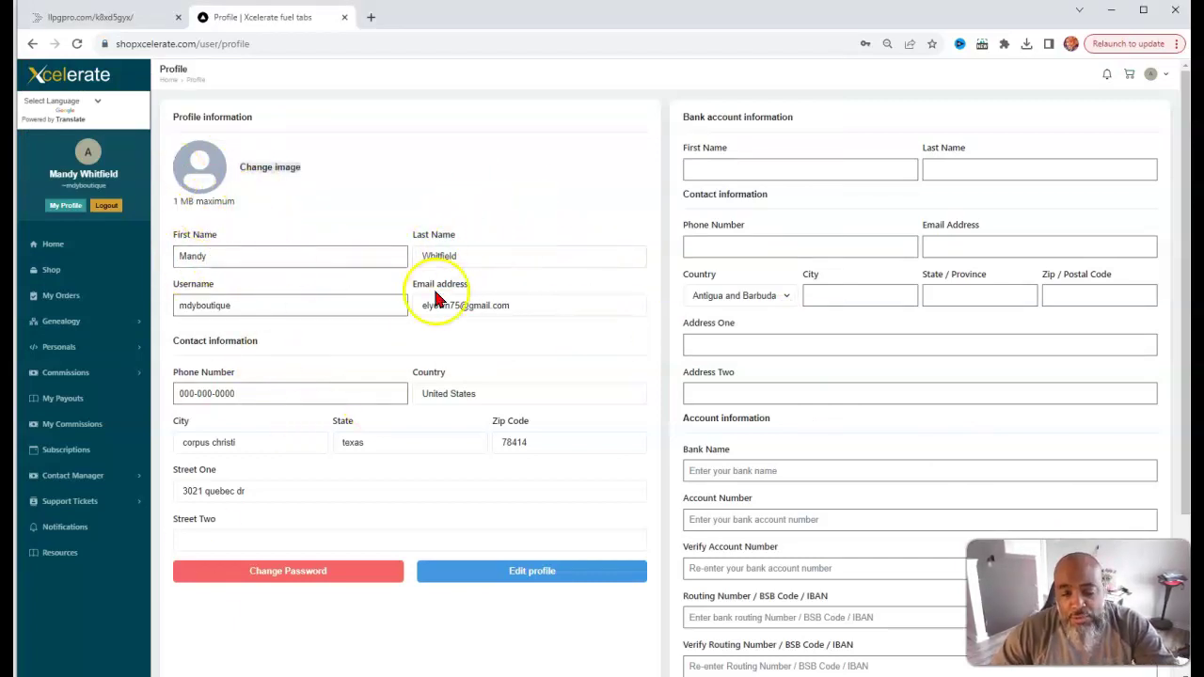
pyautogui.click(532, 581)
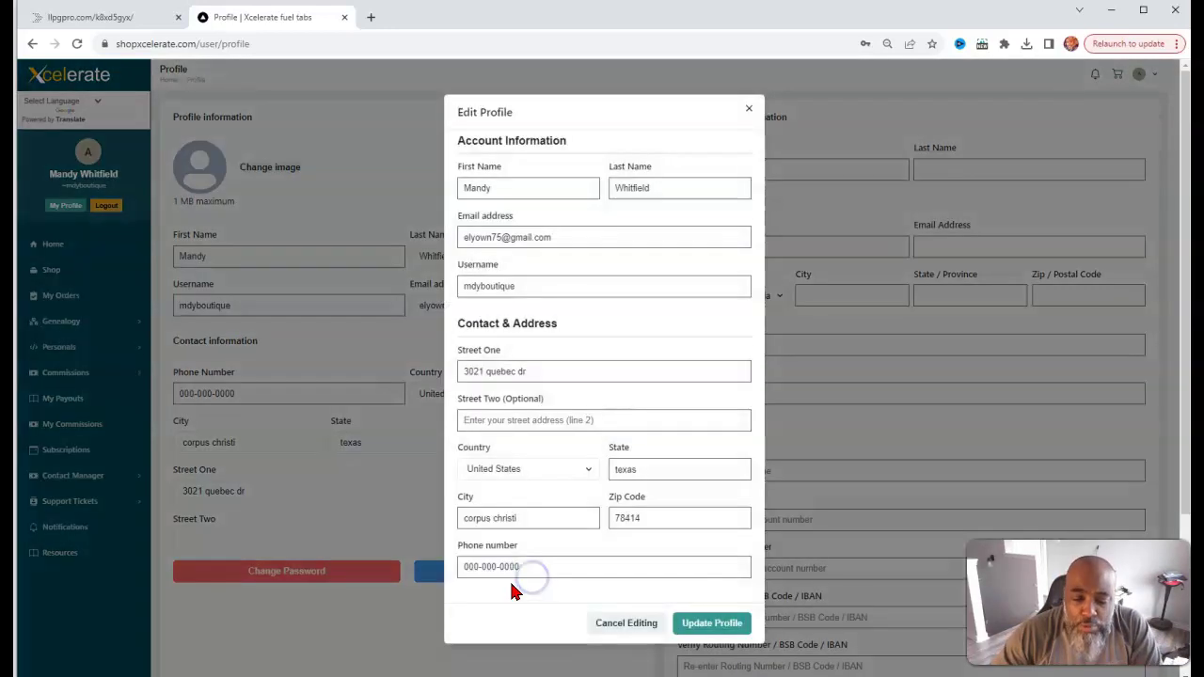
pyautogui.click(536, 188)
pyautogui.click(674, 193)
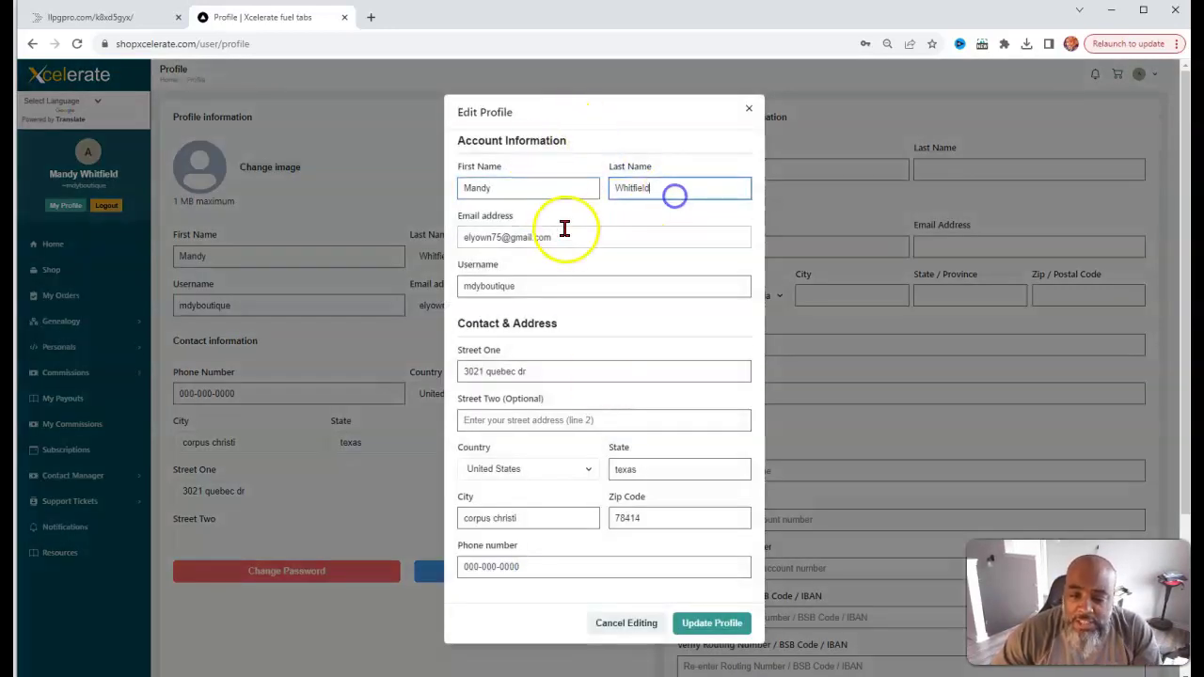
pyautogui.click(637, 190)
pyautogui.click(562, 239)
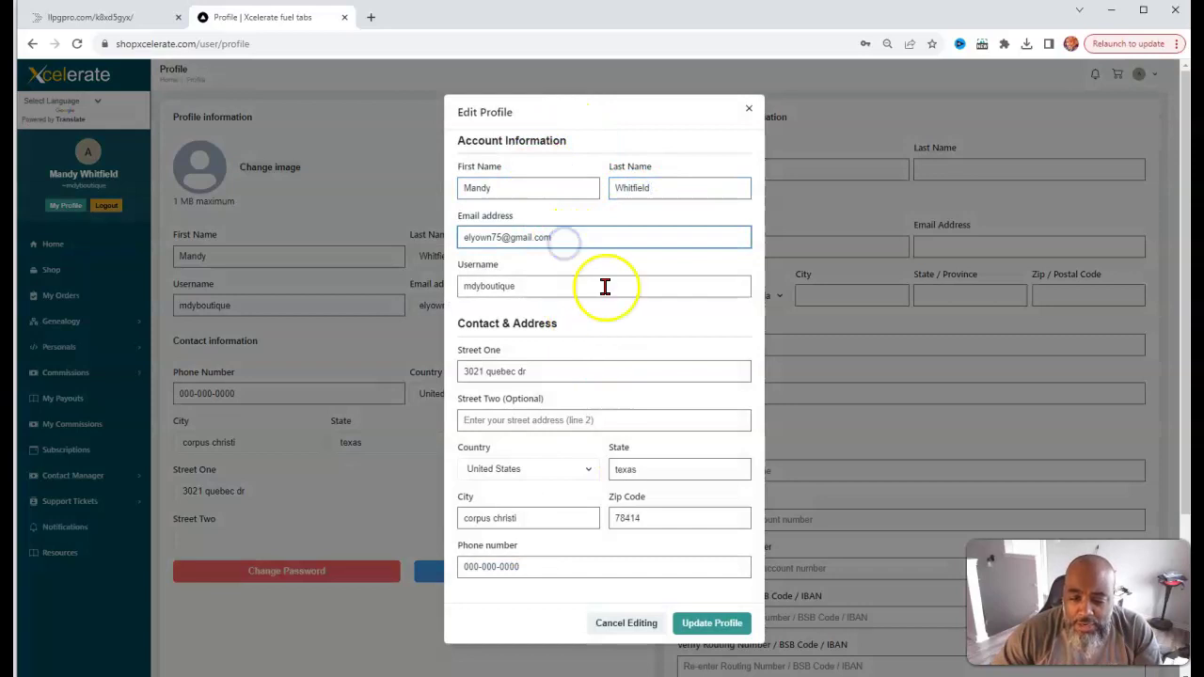
pyautogui.click(637, 280)
pyautogui.click(543, 372)
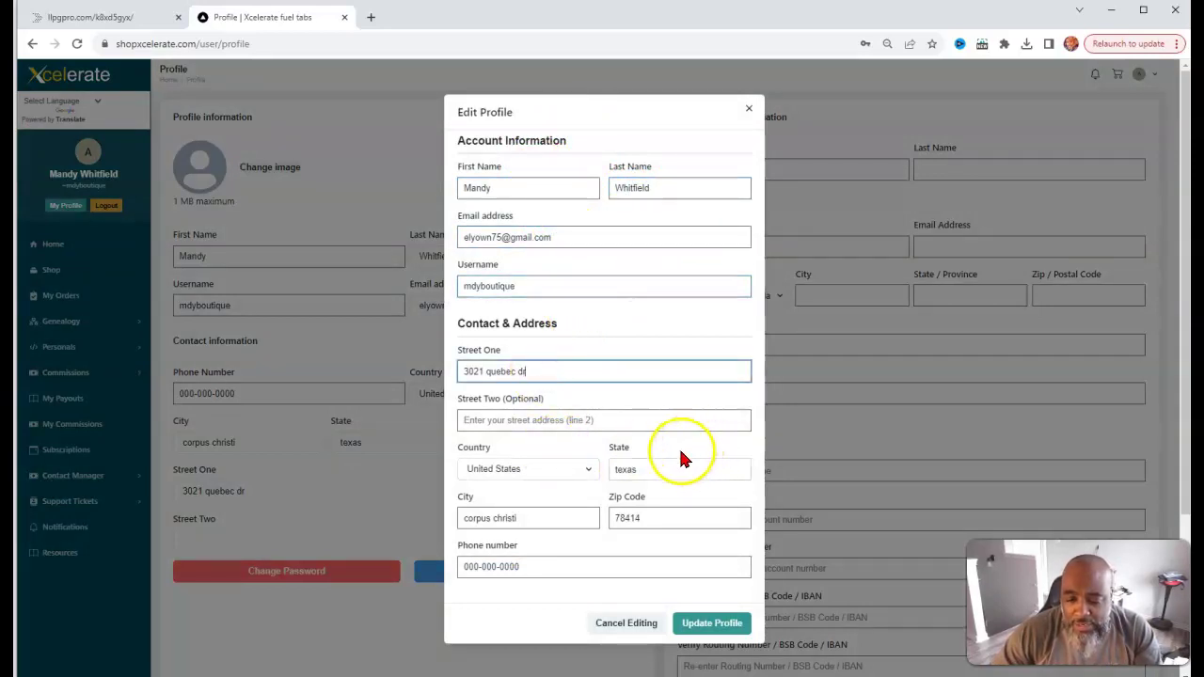
# Highlight the username mdyboutique and placeholder phone number, then submit Update Profile unchanged
pyautogui.moveTo(526, 287); pyautogui.dragTo(467, 294)
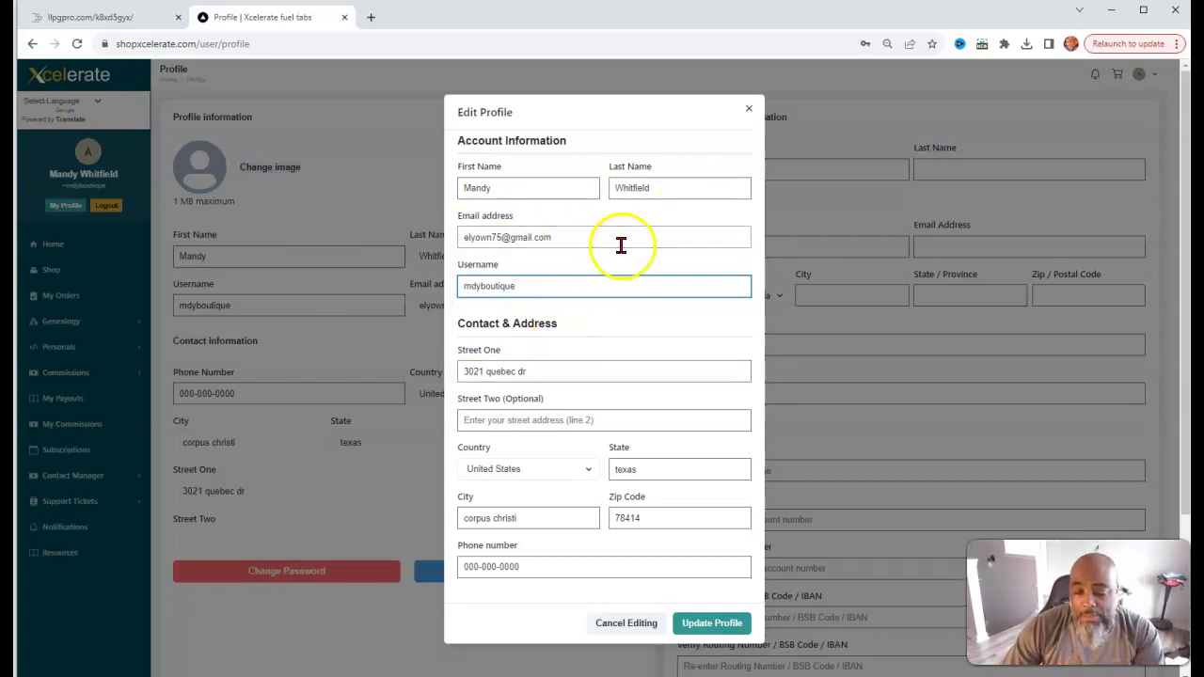
pyautogui.click(573, 565)
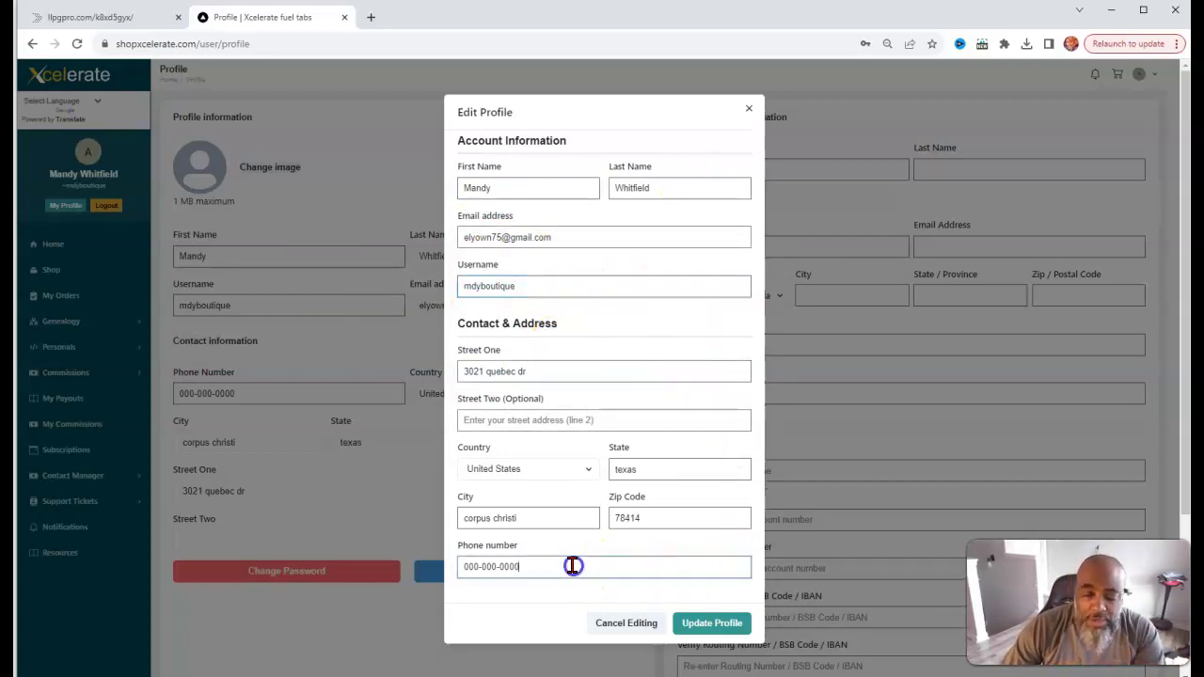
pyautogui.moveTo(573, 565); pyautogui.dragTo(435, 576)
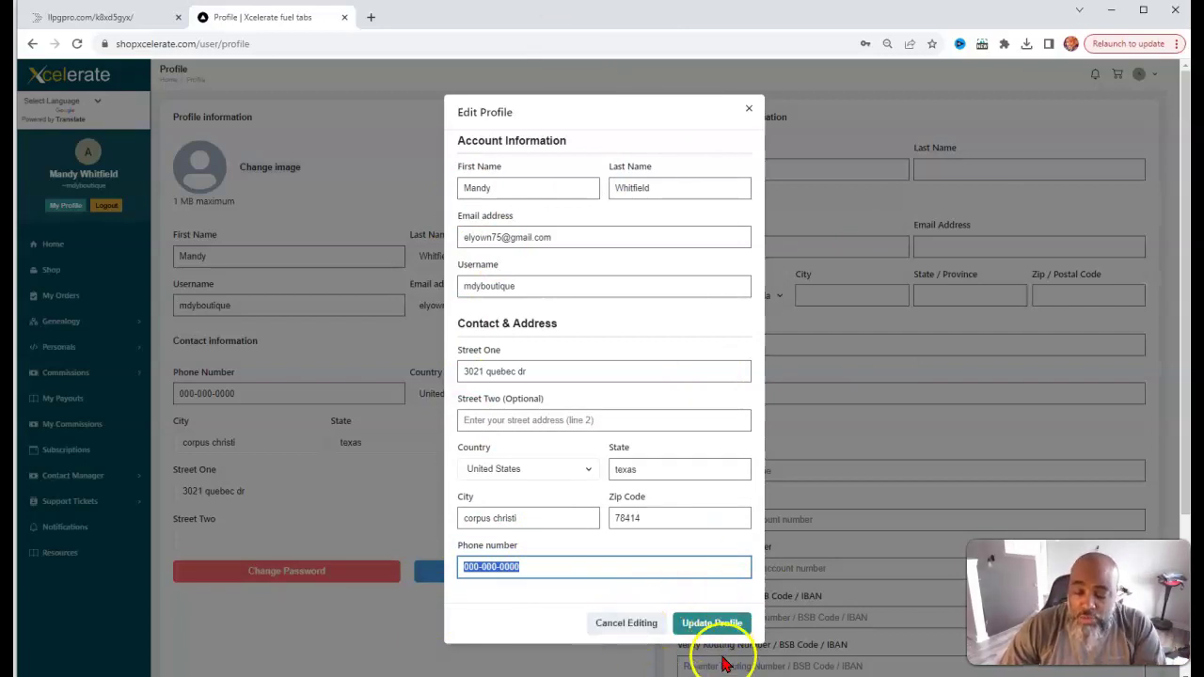
pyautogui.click(685, 633)
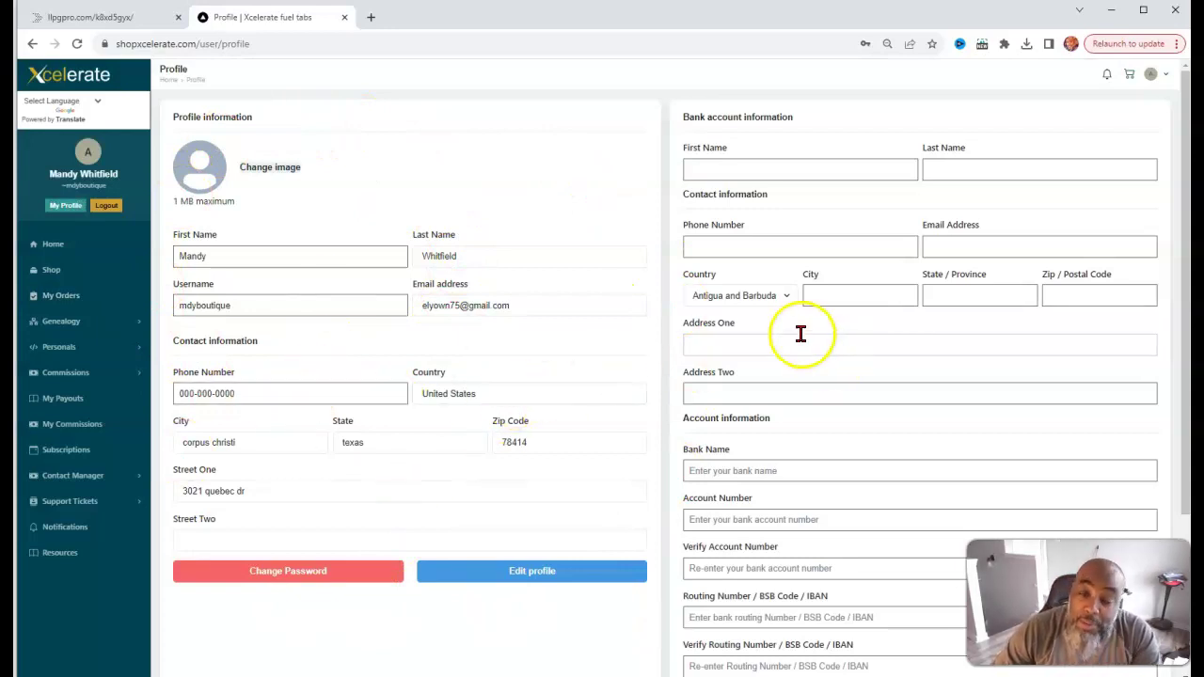
# Review the bank holder name, phone and email fields, keeping country Antigua and Barbuda
pyautogui.scroll(-2, 803, 349)
pyautogui.scroll(1, 811, 376)
pyautogui.scroll(1, 811, 376)
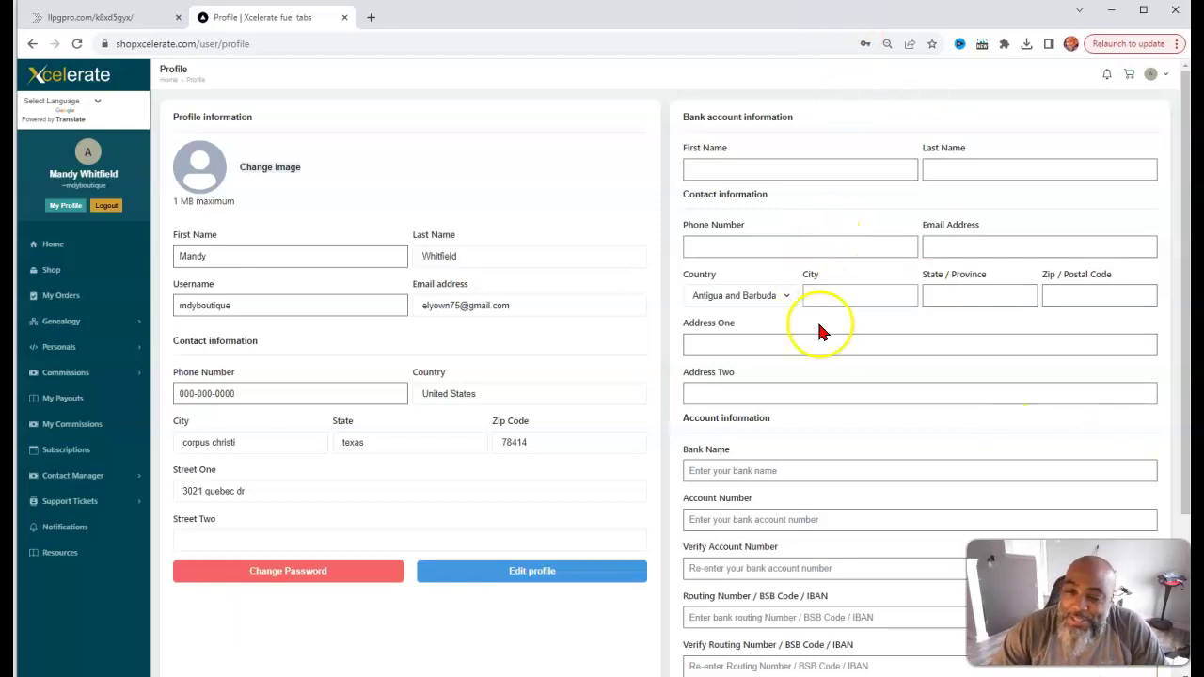
pyautogui.click(733, 167)
pyautogui.click(978, 168)
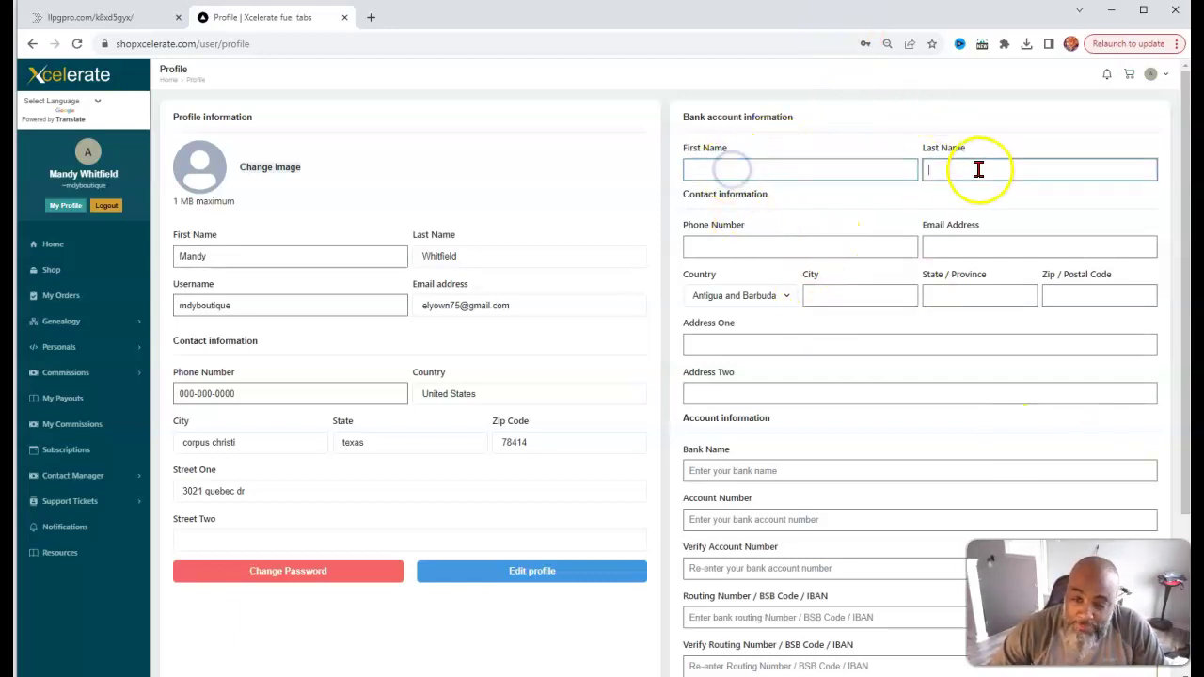
pyautogui.click(809, 246)
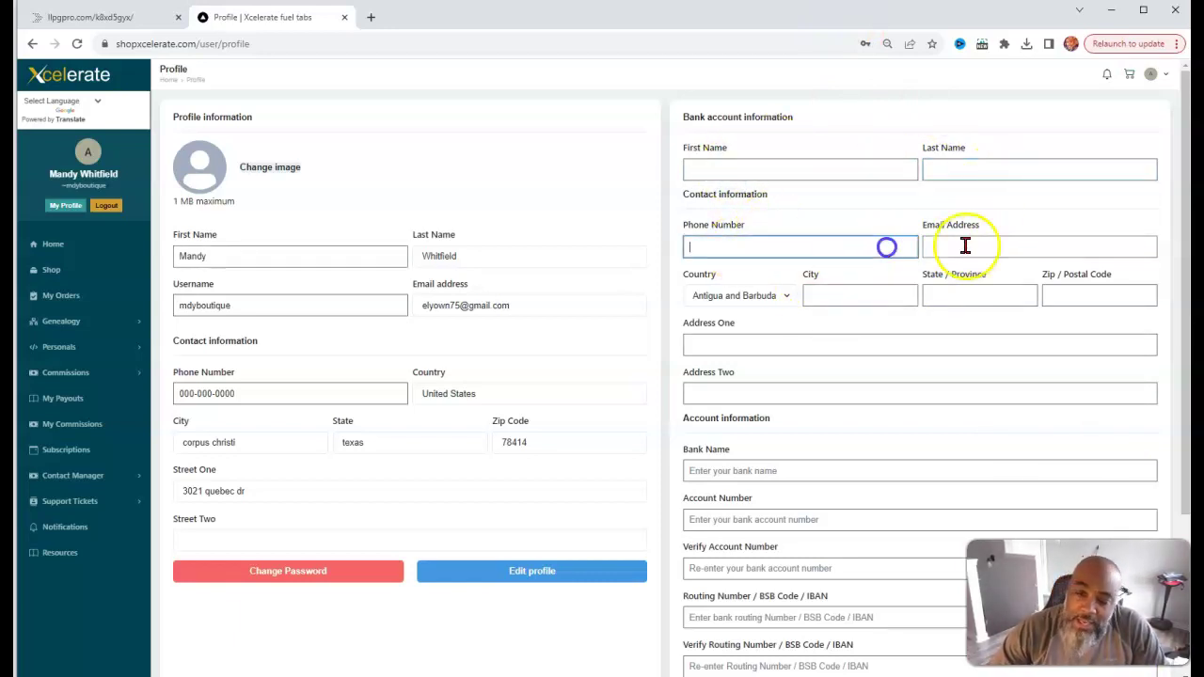
pyautogui.click(979, 246)
pyautogui.click(770, 305)
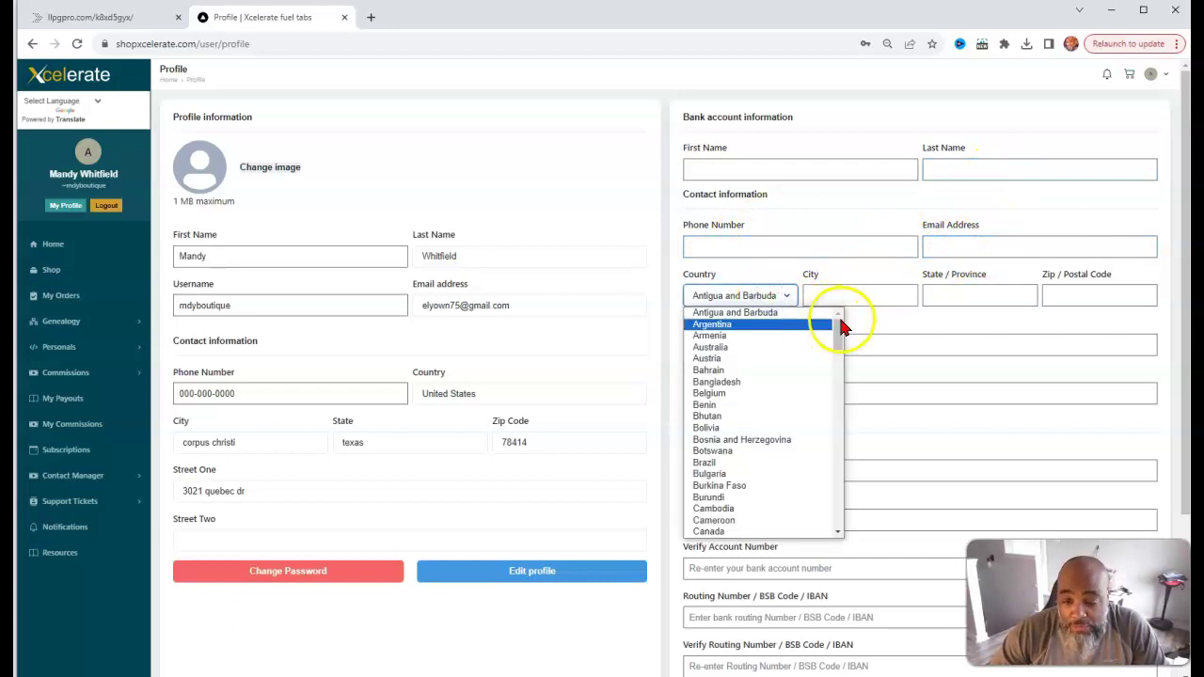
pyautogui.moveTo(840, 325)
pyautogui.mouseDown()
pyautogui.moveTo(848, 491)
pyautogui.moveTo(850, 325)
pyautogui.mouseUp()
pyautogui.click(748, 270)
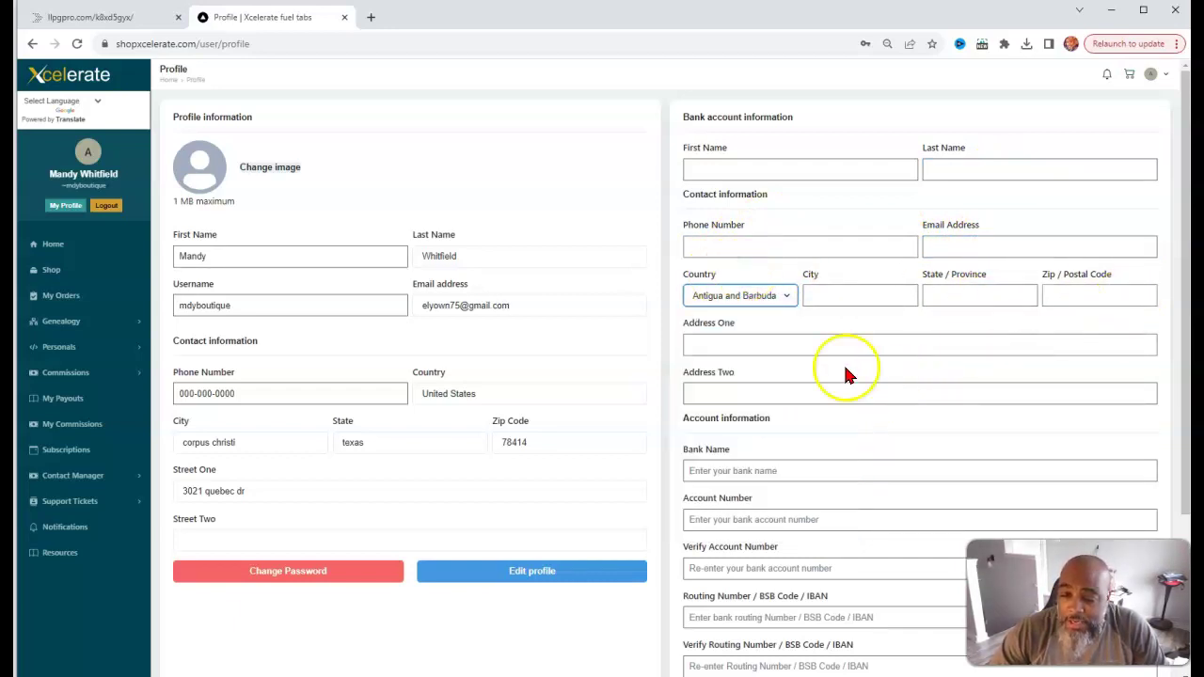
# Enter sofi as the Bank Name and move to the Account Number field
pyautogui.scroll(-2, 847, 395)
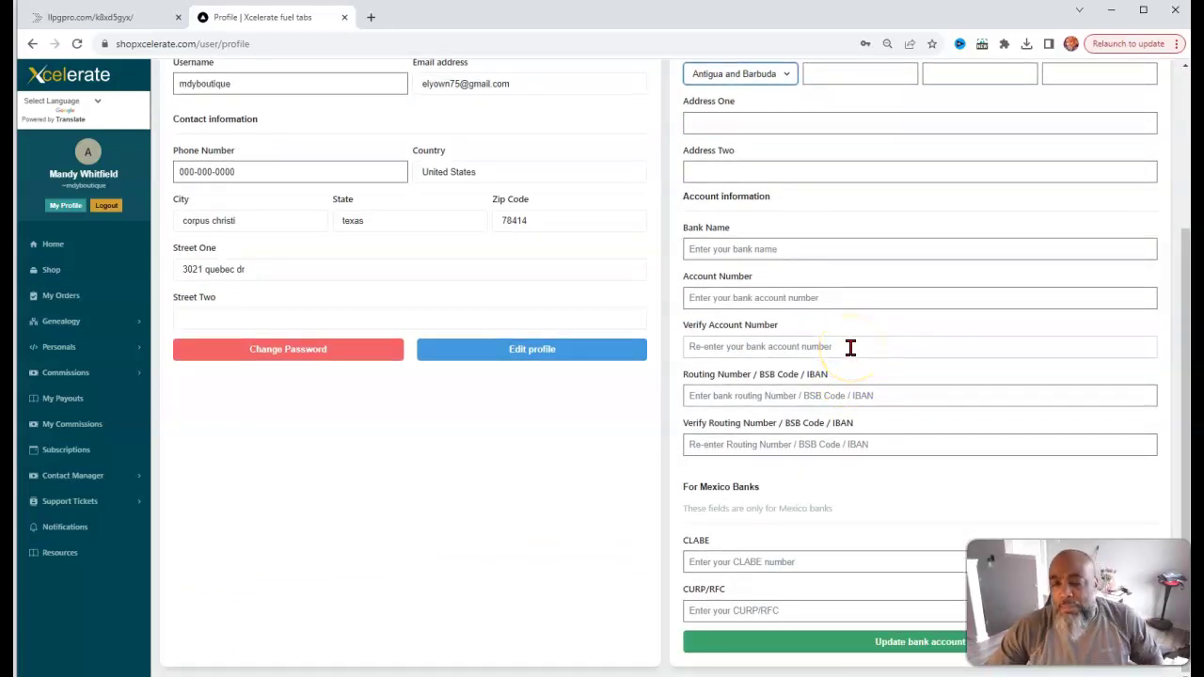
pyautogui.click(726, 248)
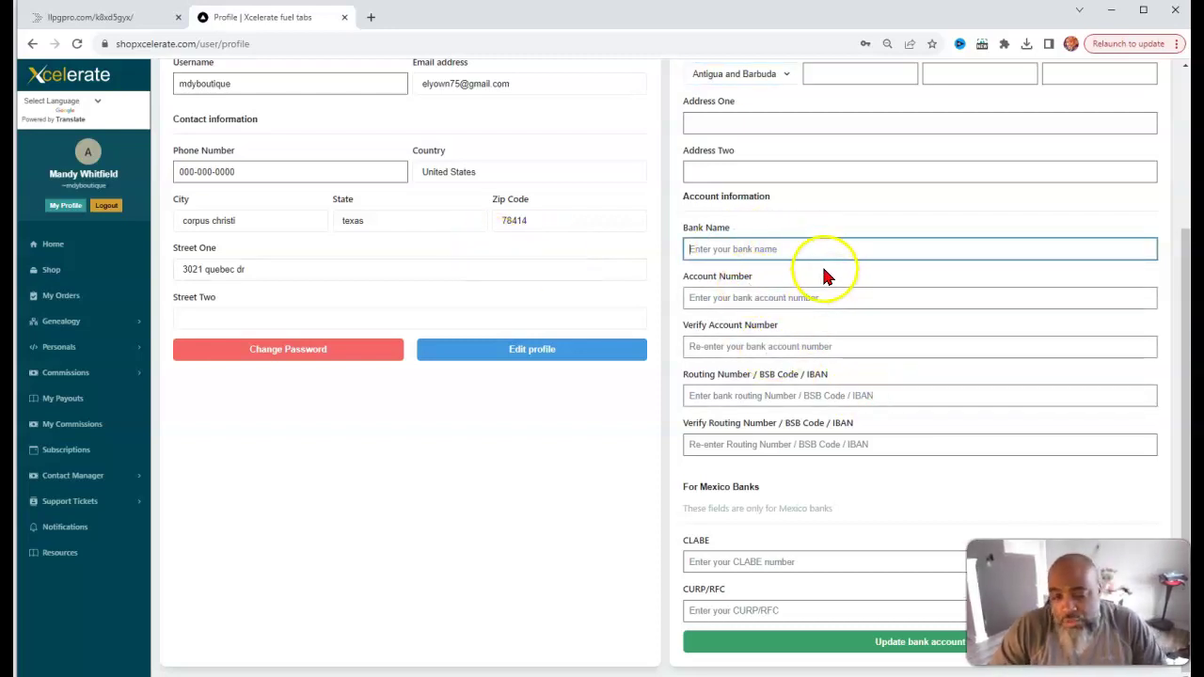
pyautogui.click(728, 248)
pyautogui.write('sofi')
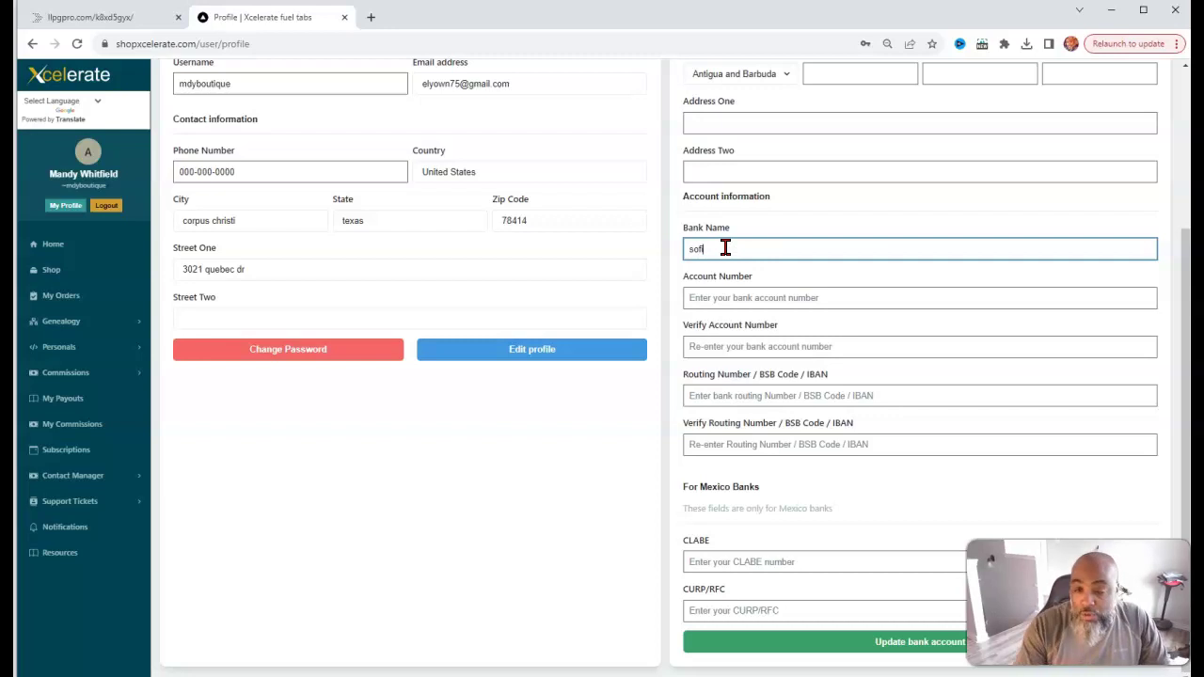
pyautogui.click(743, 290)
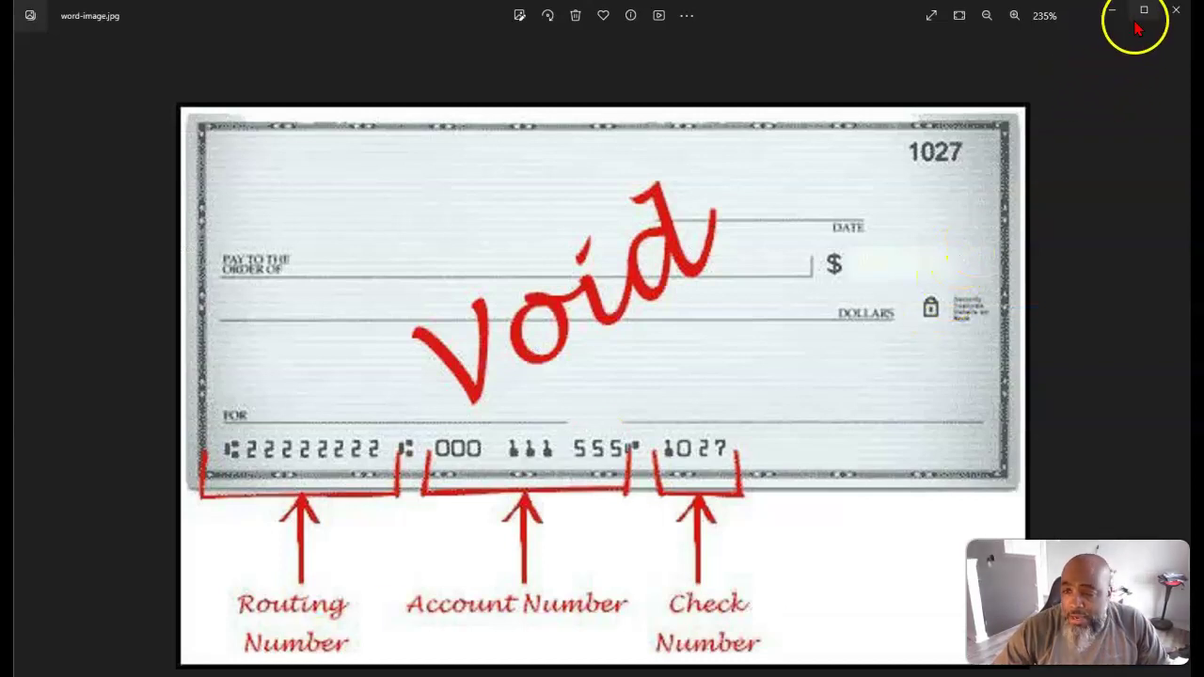
# Restore the voided-check photo to a window, narrow it, and place it beside the bank form
pyautogui.doubleClick(1091, 21)
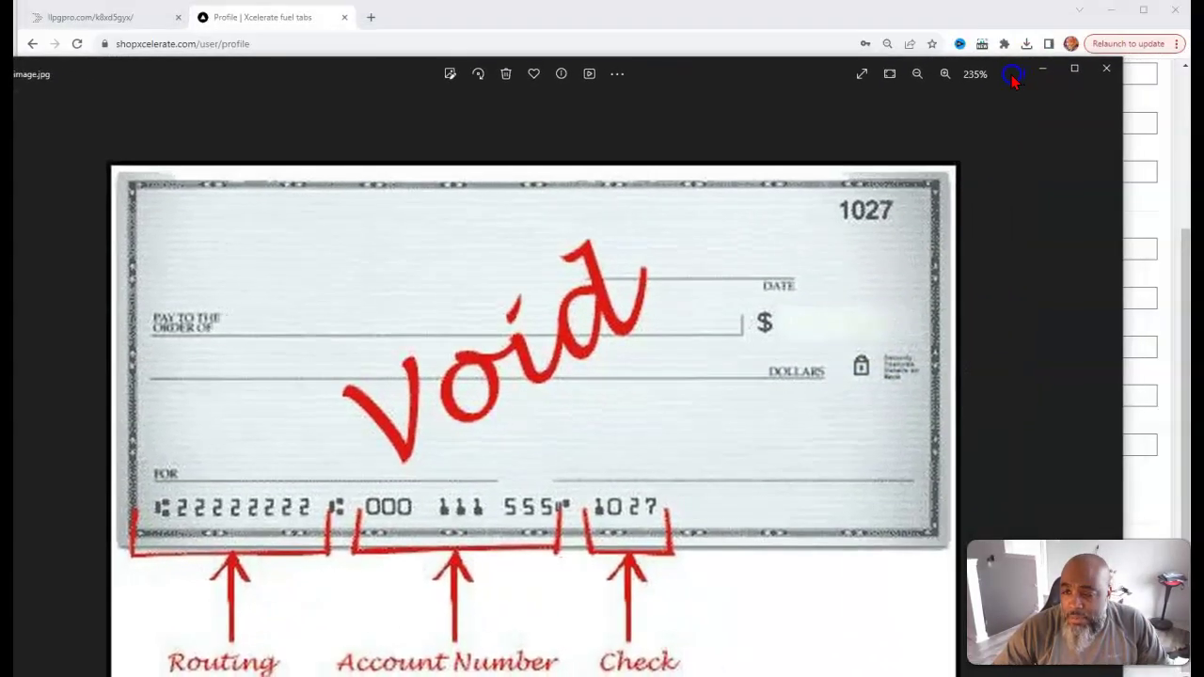
pyautogui.moveTo(1124, 137); pyautogui.dragTo(529, 185)
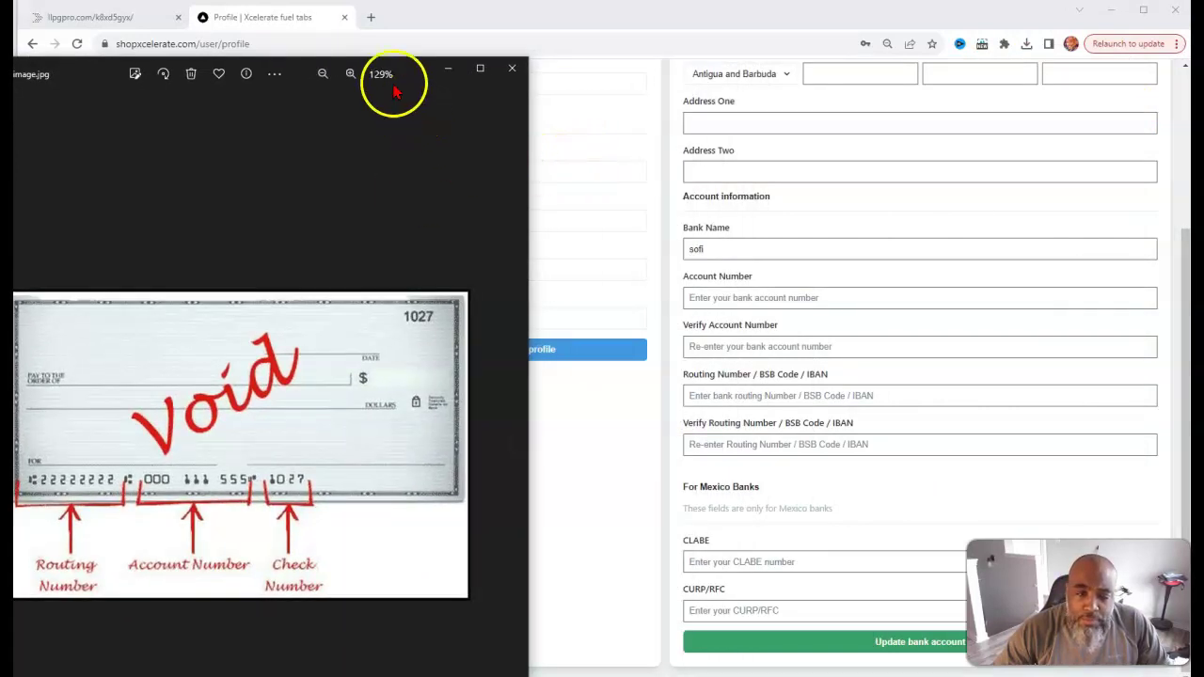
pyautogui.moveTo(78, 75); pyautogui.dragTo(197, 53)
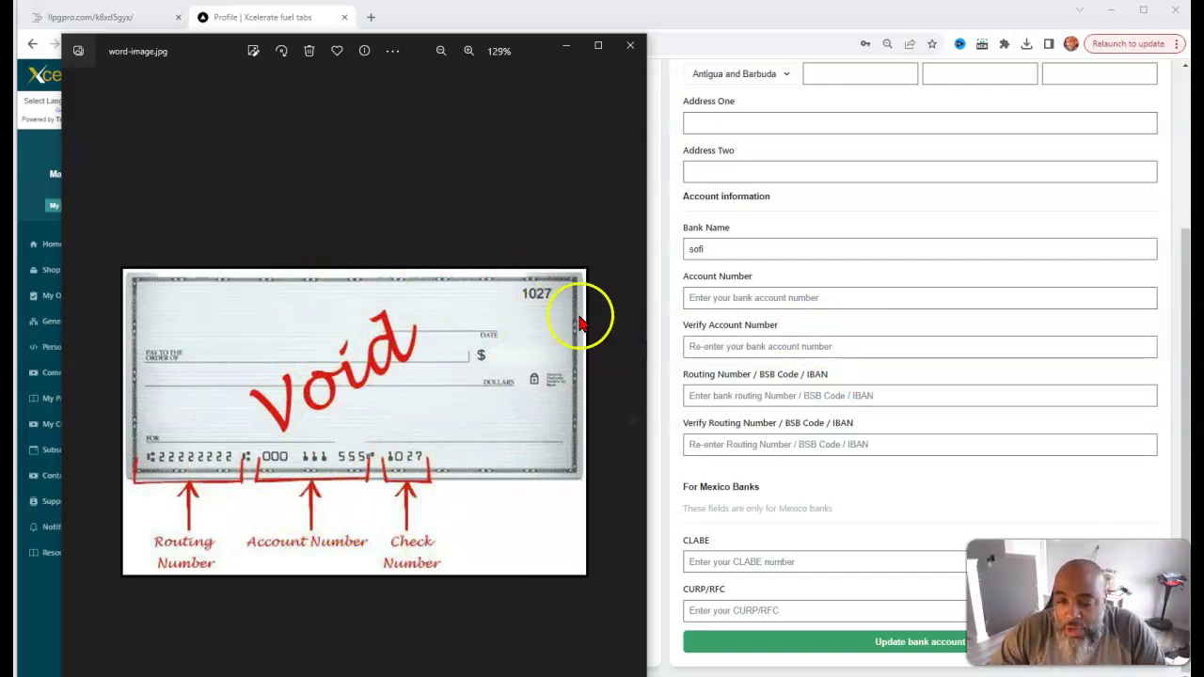
pyautogui.click(710, 293)
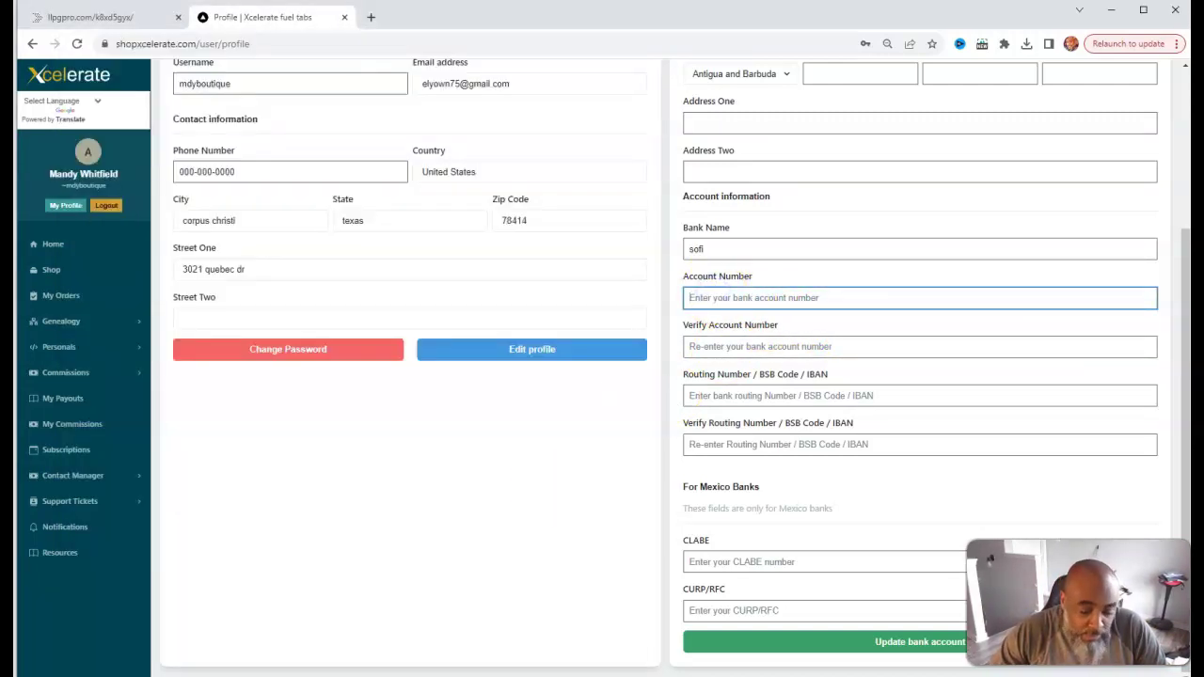
pyautogui.hotkey('alt', 'Tab')
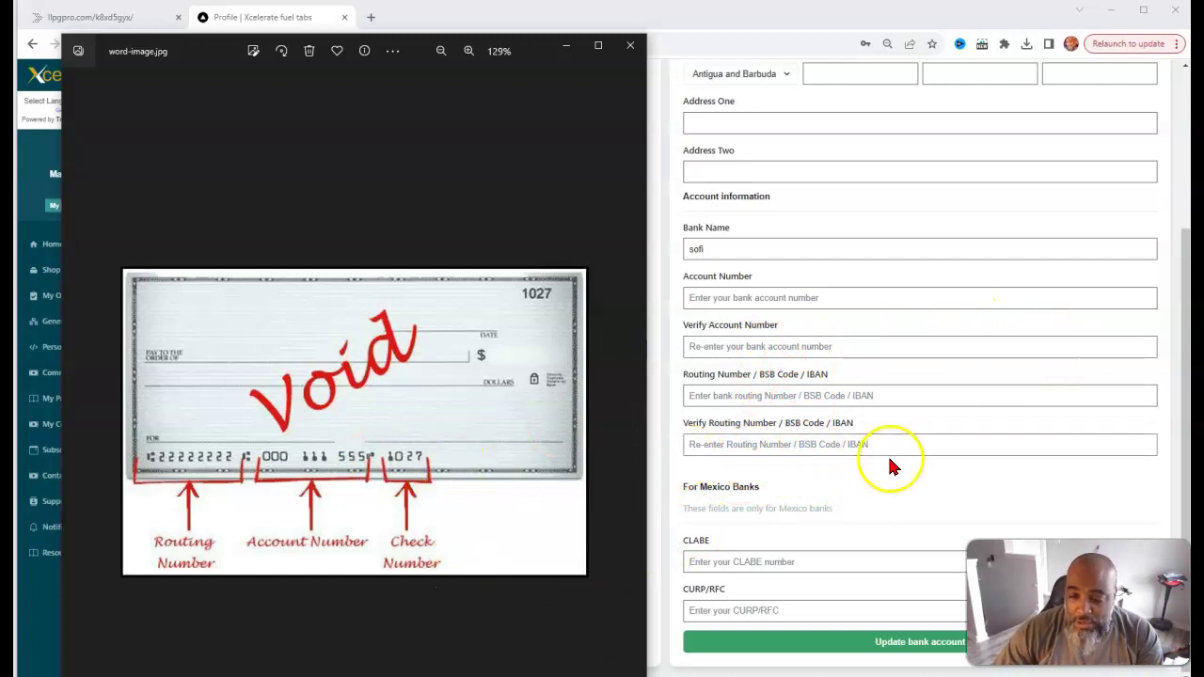
pyautogui.scroll(-1, 443, 511)
pyautogui.scroll(-2, 443, 511)
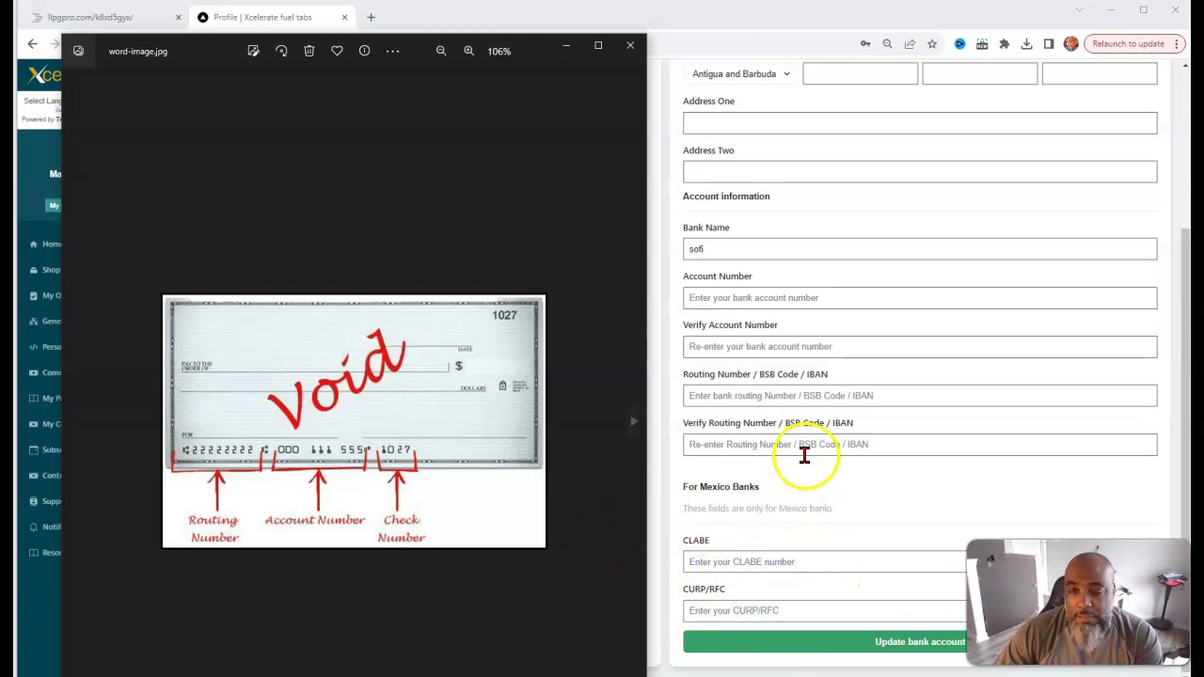
pyautogui.scroll(1, 800, 452)
pyautogui.scroll(1, 812, 462)
pyautogui.scroll(1, 814, 470)
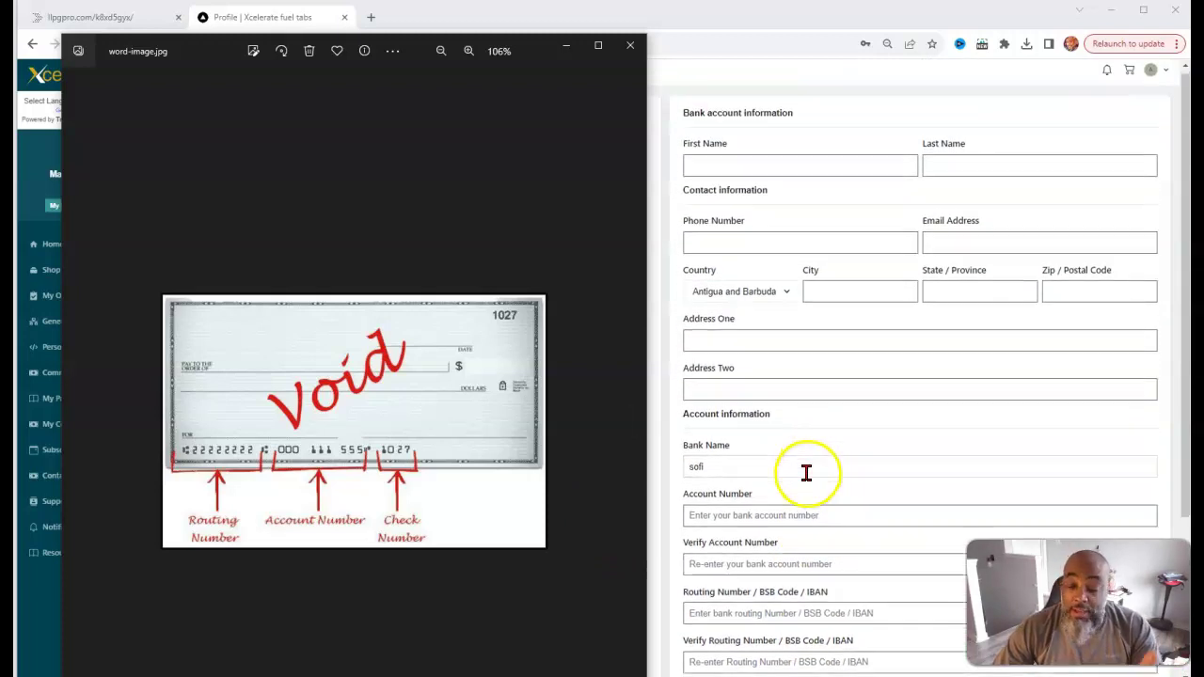
pyautogui.scroll(-3, 806, 472)
pyautogui.scroll(-1, 249, 477)
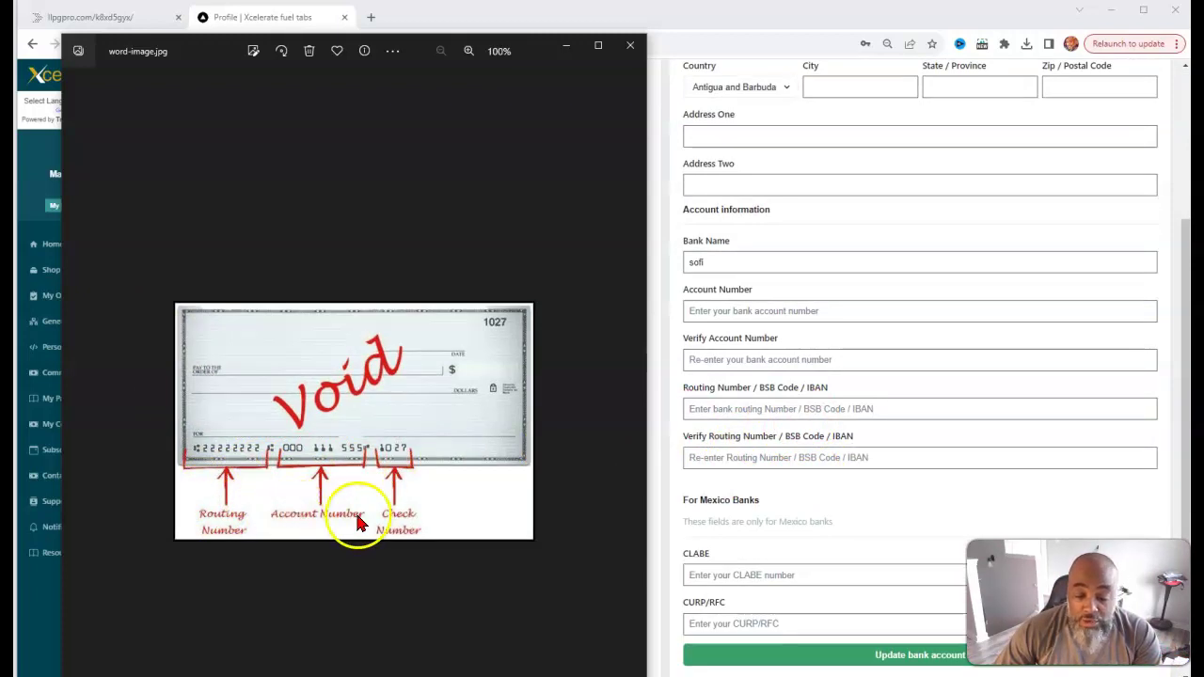
pyautogui.scroll(1, 329, 522)
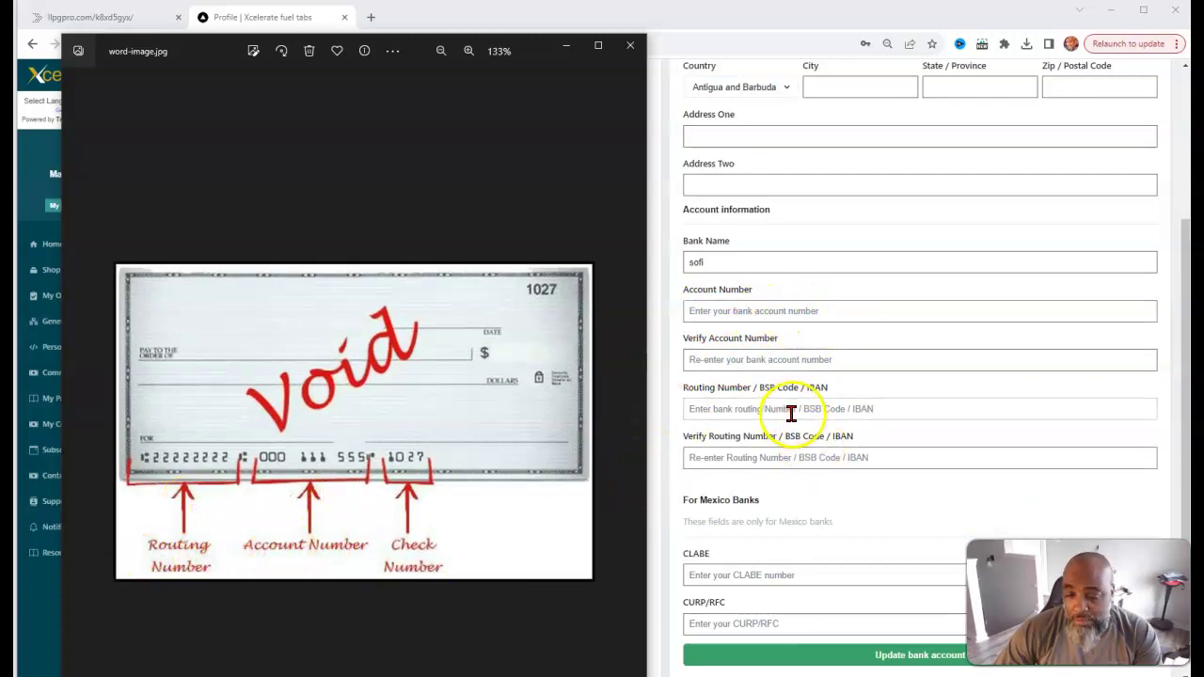
pyautogui.scroll(-1, 1057, 345)
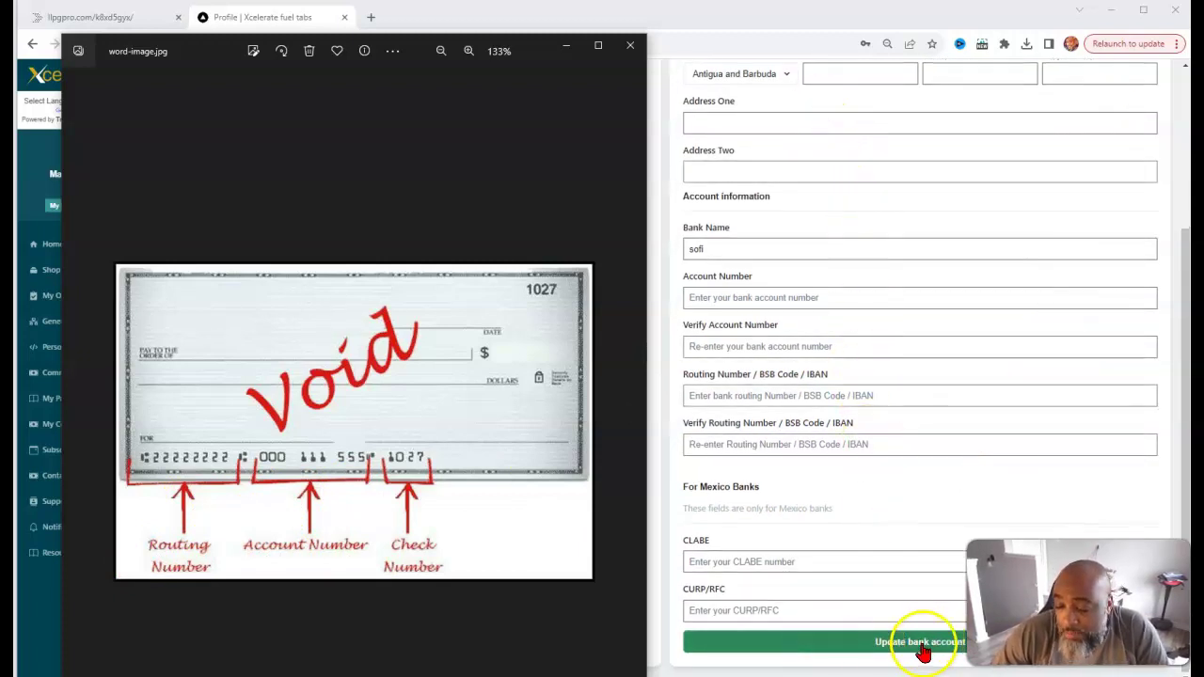
pyautogui.click(568, 45)
pyautogui.click(819, 295)
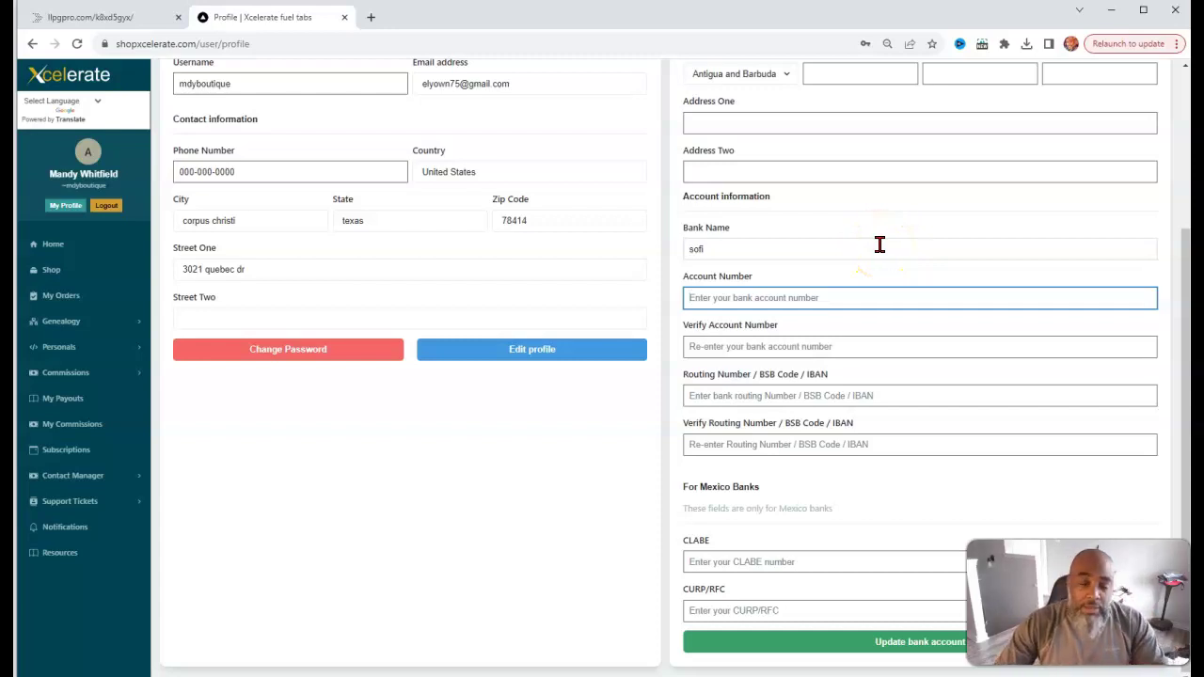
# Go back to Home, close the Upgrade account popup, and enlarge the page to normal size
pyautogui.scroll(1, 442, 376)
pyautogui.scroll(1, 564, 371)
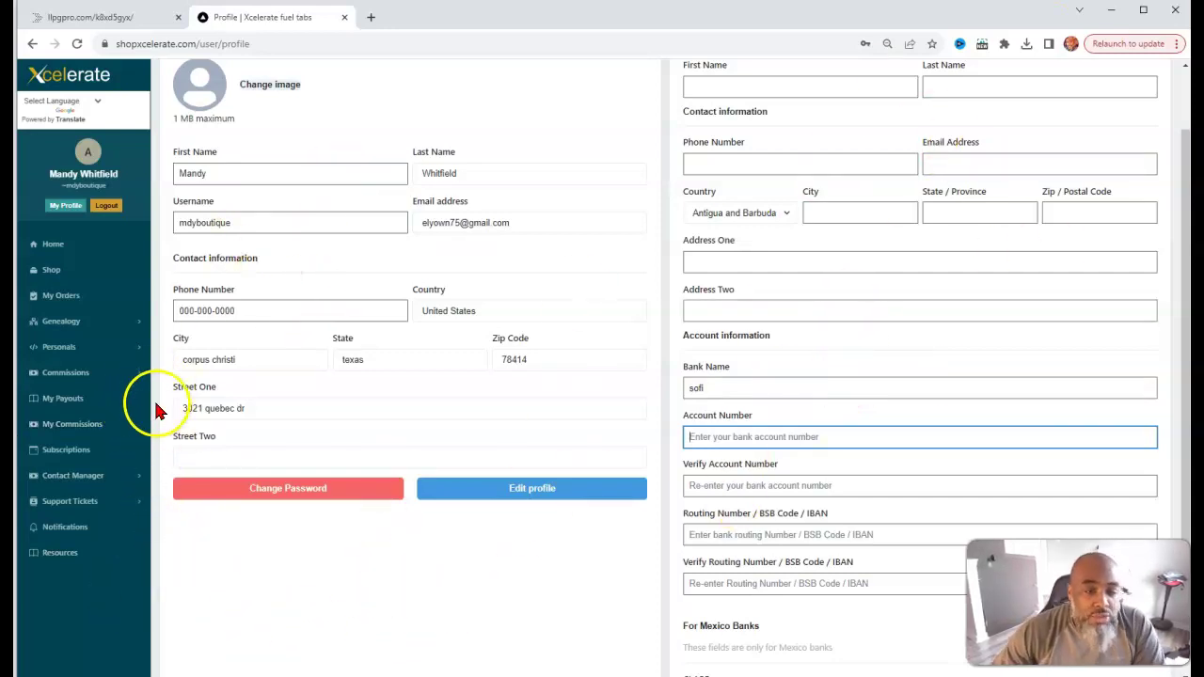
pyautogui.click(62, 247)
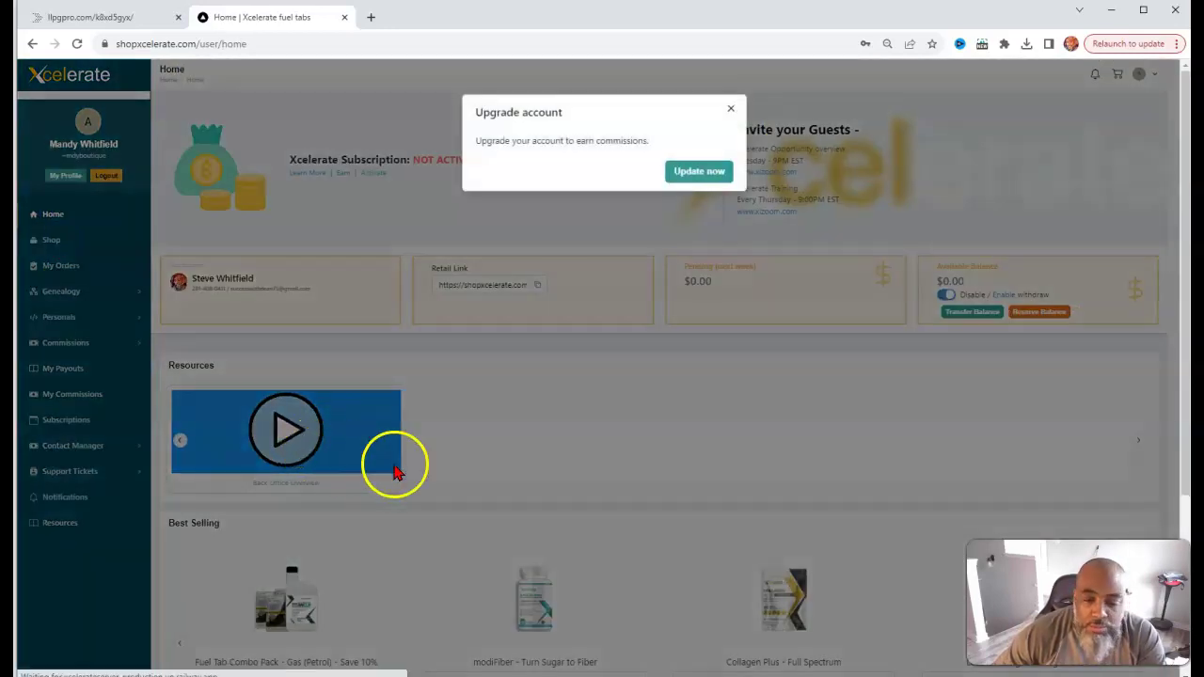
pyautogui.click(730, 109)
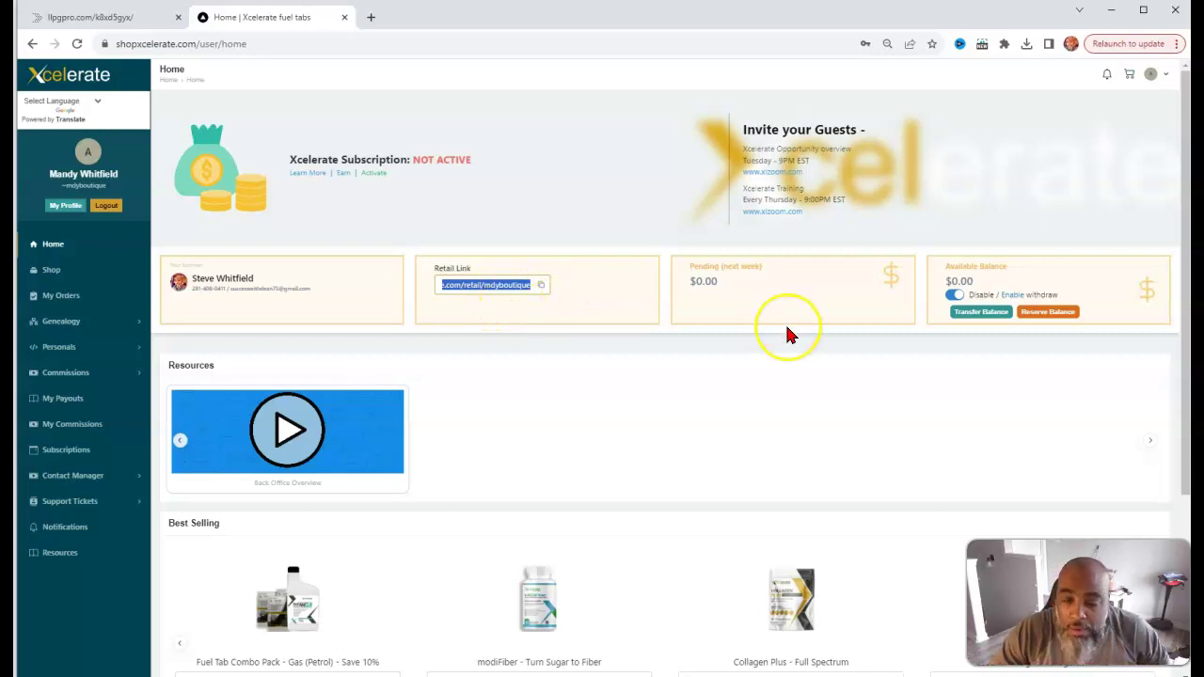
pyautogui.hotkey('ctrl', '+')
pyautogui.hotkey('ctrl', '+')
pyautogui.hotkey('ctrl', '+')
# Copy the /retail/mdyboutique retail link and scroll down to the Best Selling products
pyautogui.click(527, 395)
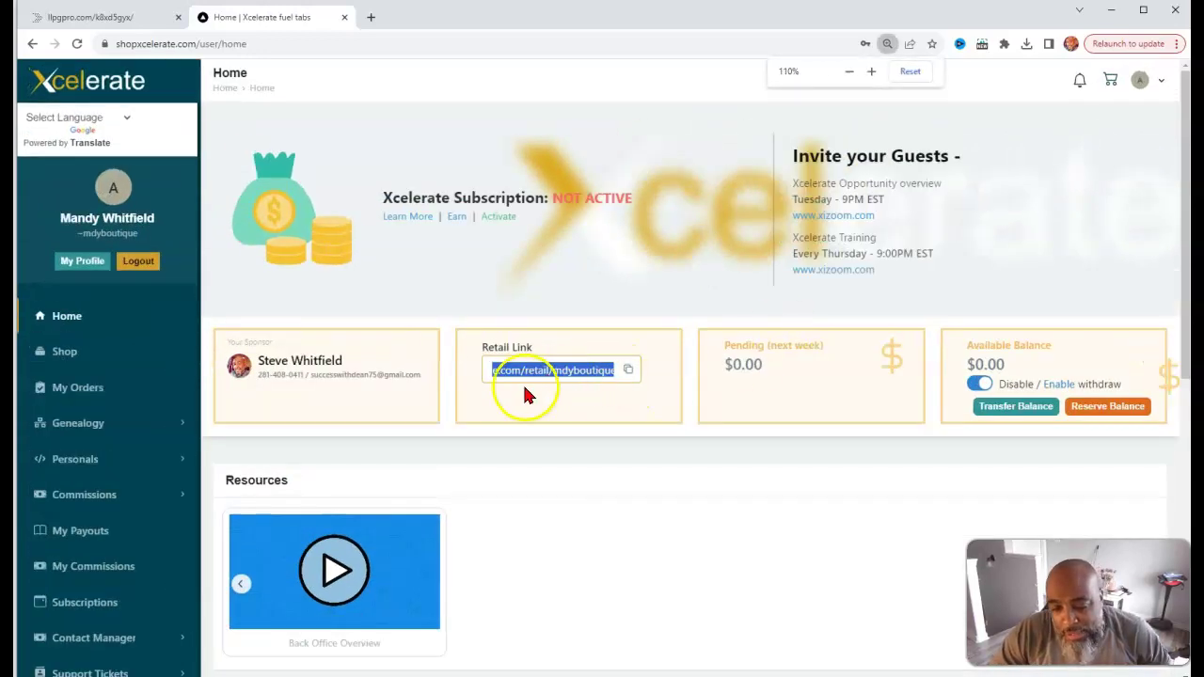
pyautogui.click(629, 376)
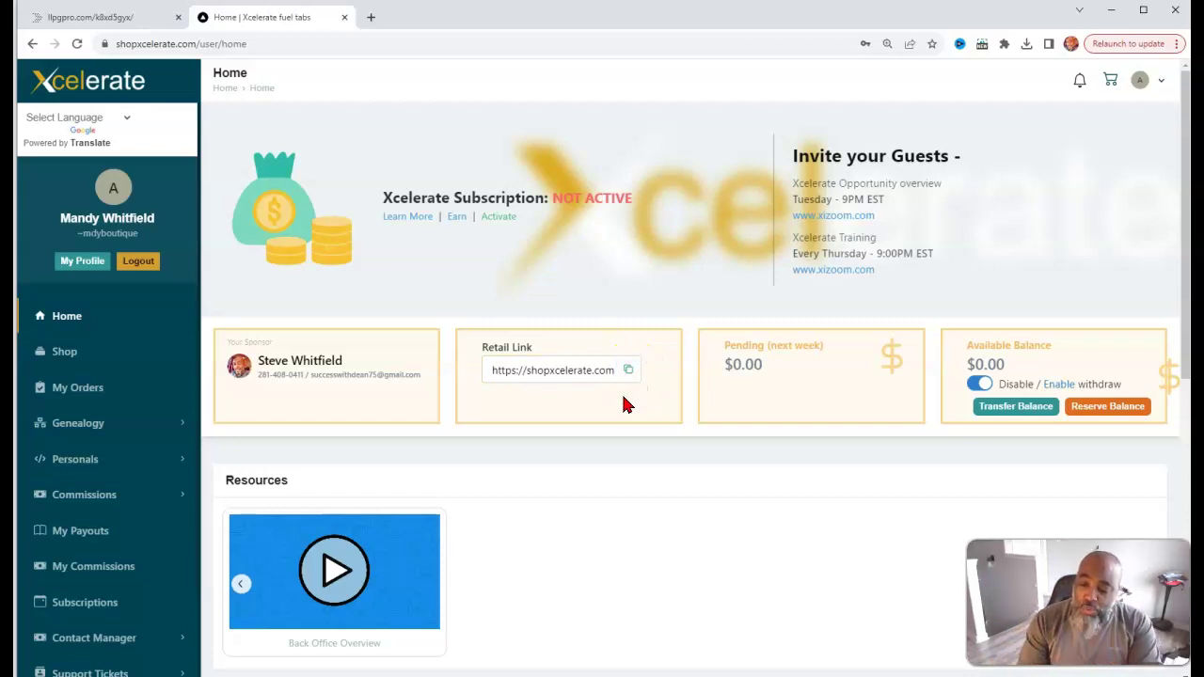
pyautogui.scroll(-2, 620, 406)
pyautogui.scroll(-1, 608, 409)
pyautogui.scroll(-1, 608, 412)
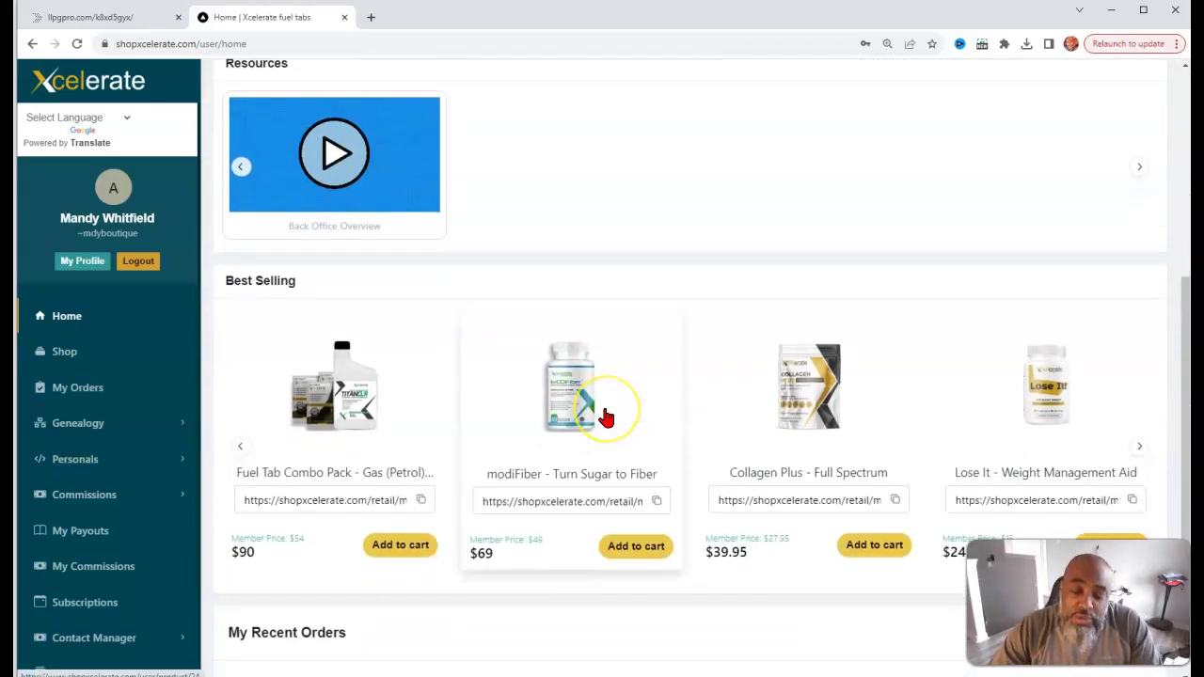
pyautogui.scroll(-1, 606, 423)
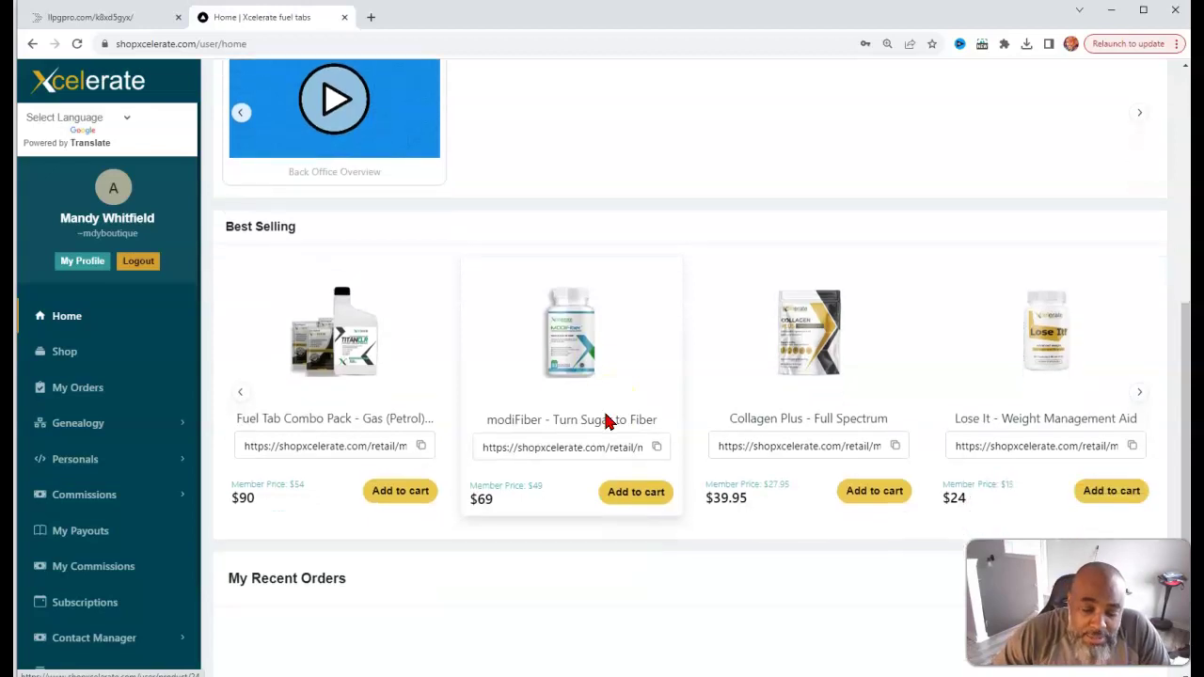
pyautogui.scroll(-1, 526, 442)
pyautogui.scroll(2, 376, 470)
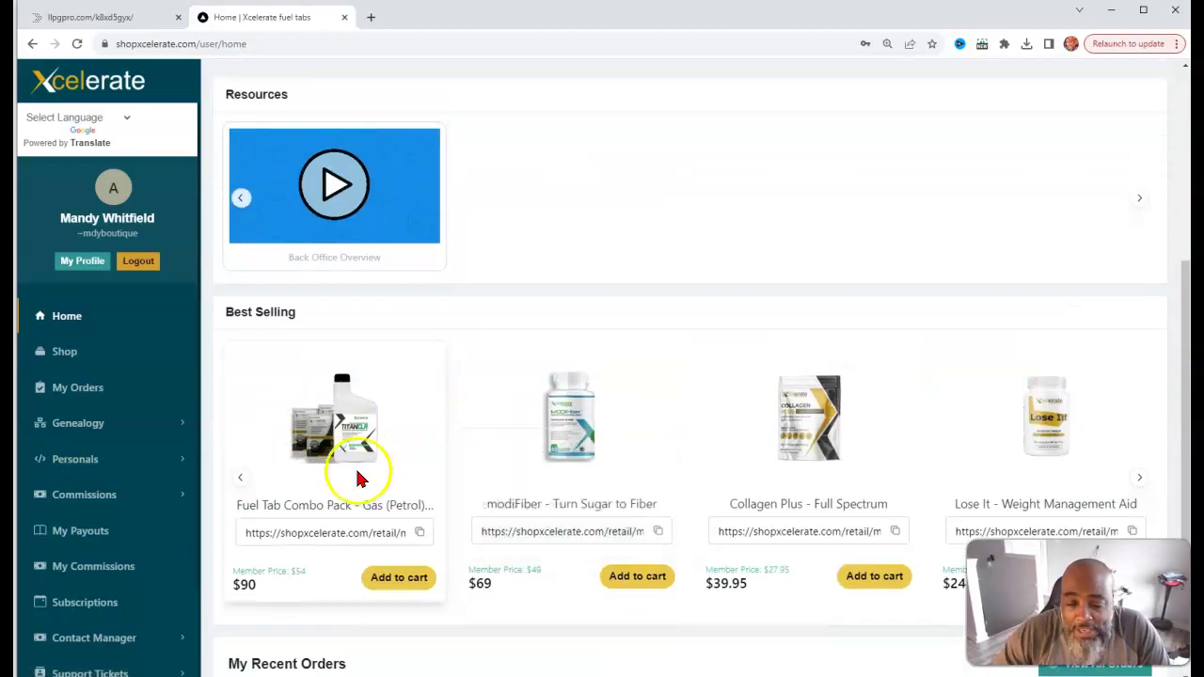
# Page back four times through the Best Selling carousel, then zoom the dashboard out
pyautogui.click(241, 478)
pyautogui.click(241, 480)
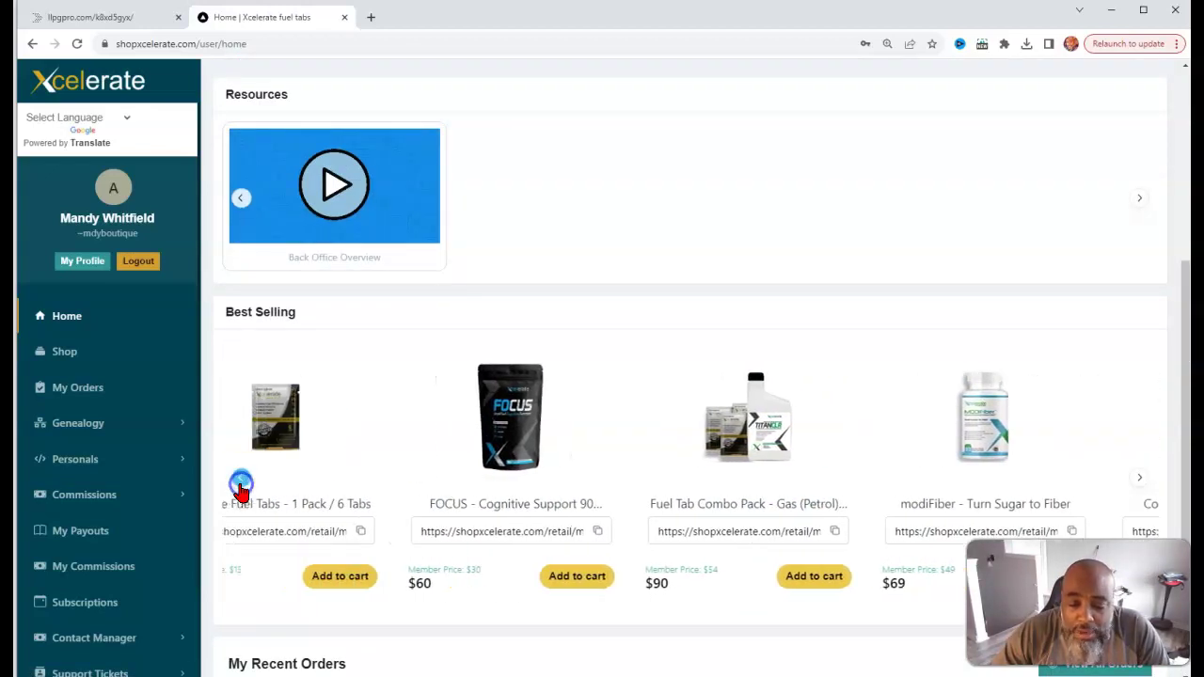
pyautogui.click(241, 480)
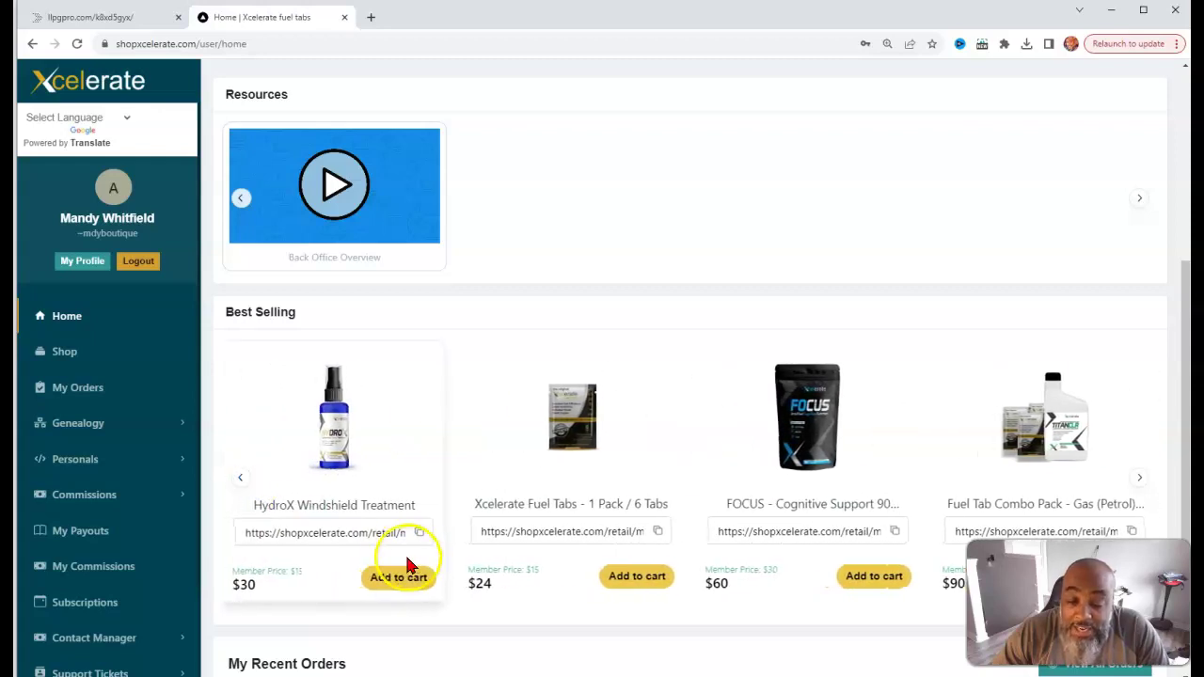
pyautogui.click(242, 477)
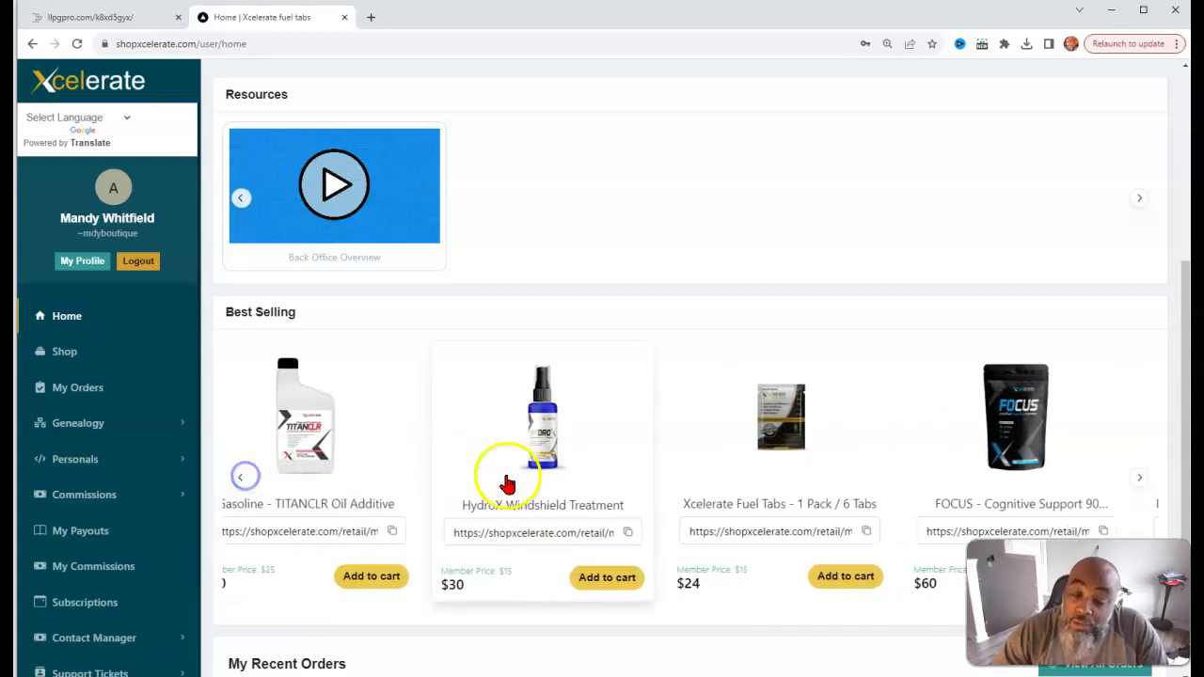
pyautogui.scroll(-2, 505, 479)
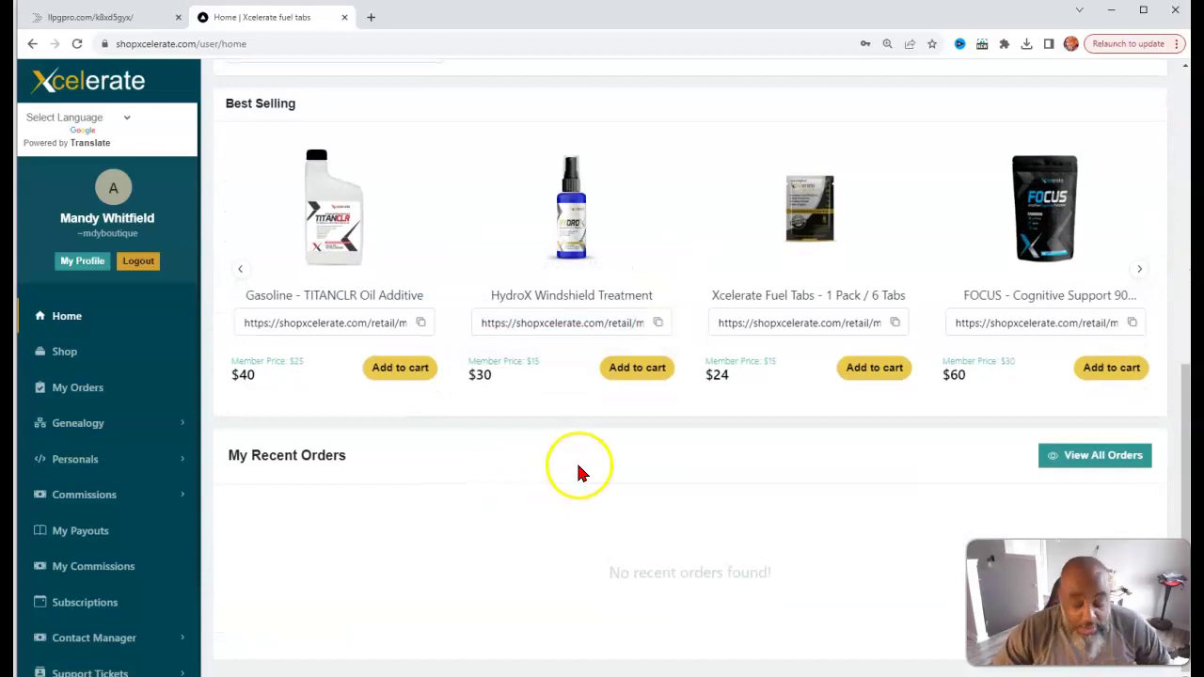
pyautogui.hotkey('ctrl', '-')
pyautogui.hotkey('ctrl', '-')
pyautogui.hotkey('ctrl', '-')
pyautogui.hotkey('ctrl', '-')
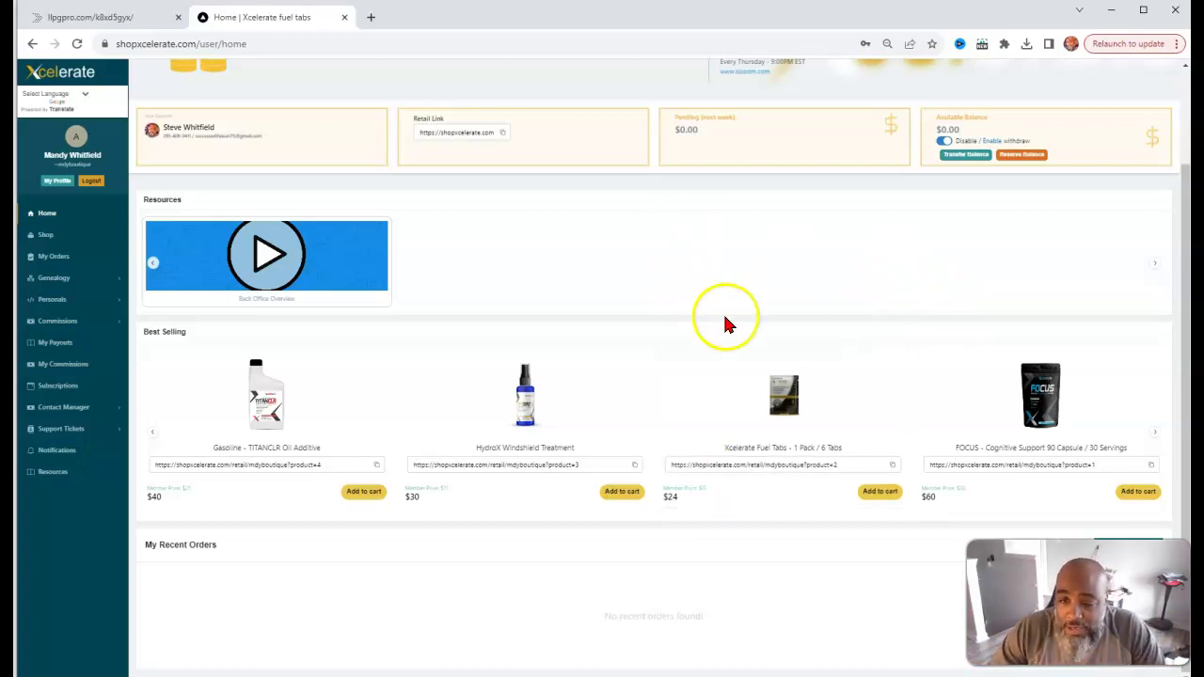
# Open My Profile, submit the Edit profile form unchanged, and scroll to the bank account section
pyautogui.scroll(2, 725, 322)
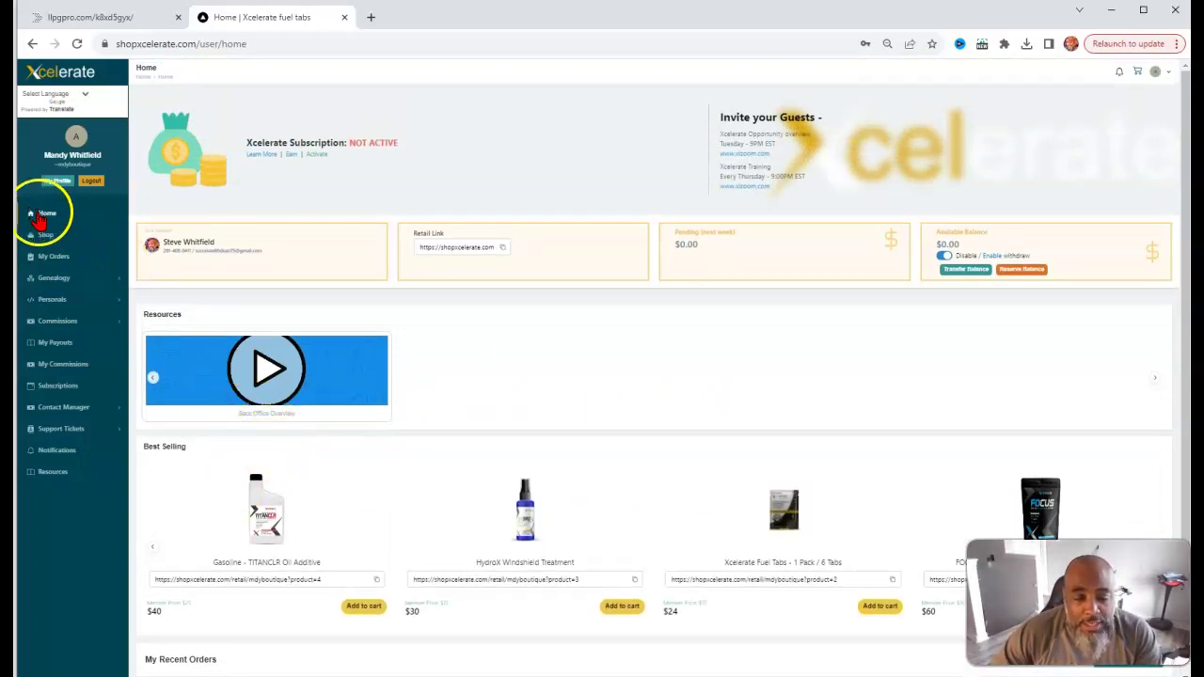
pyautogui.click(54, 180)
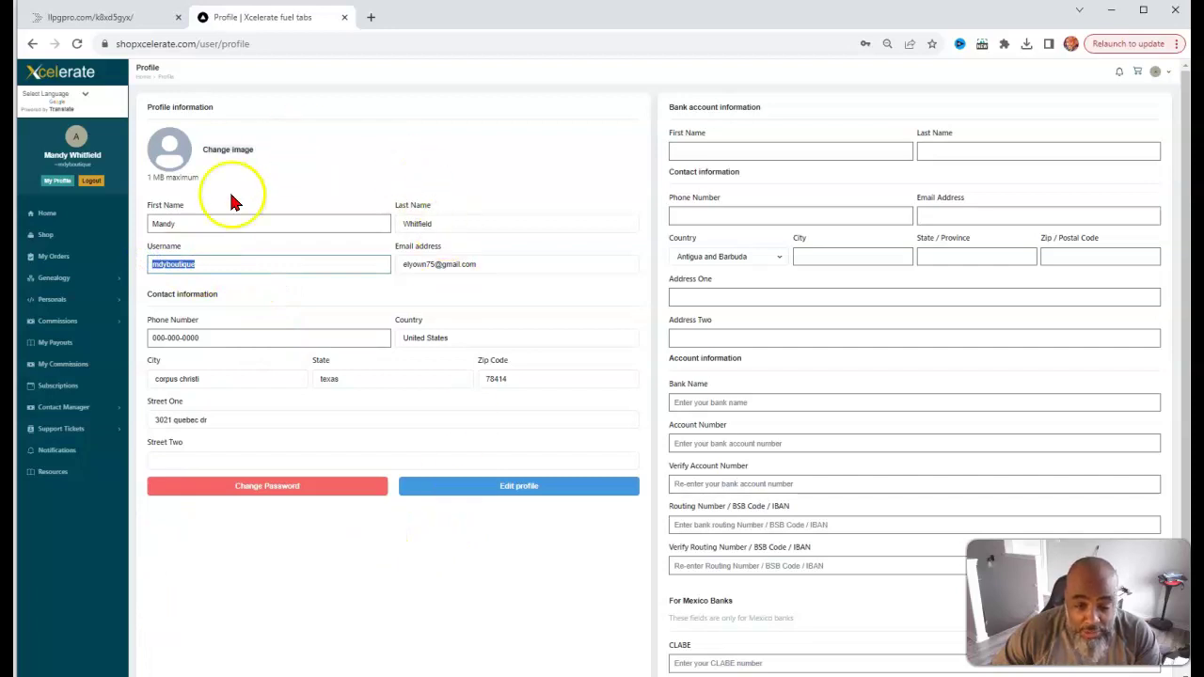
pyautogui.click(466, 487)
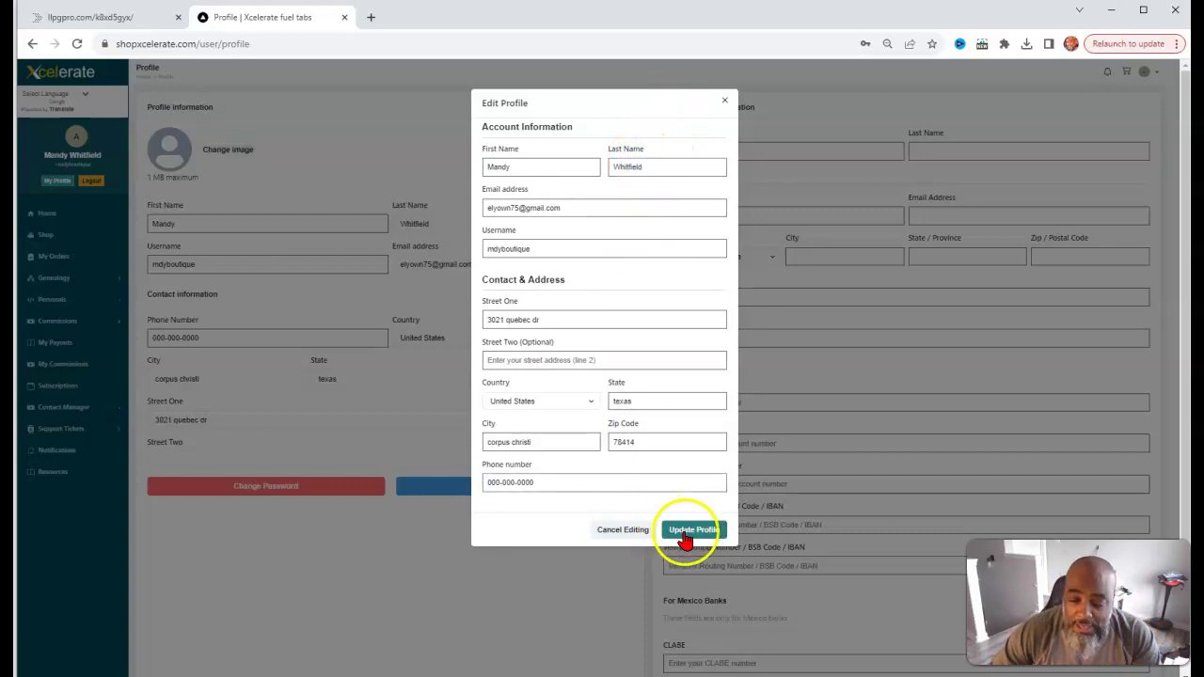
pyautogui.click(724, 99)
pyautogui.scroll(-2, 846, 423)
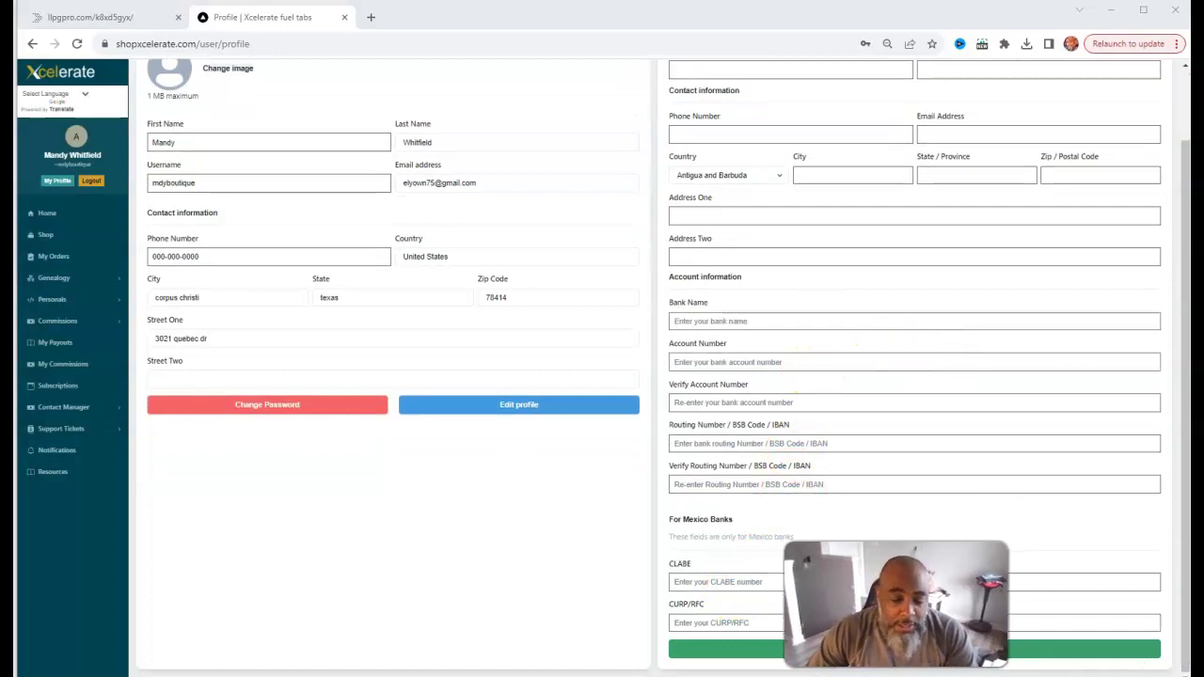
pyautogui.scroll(1, 946, 317)
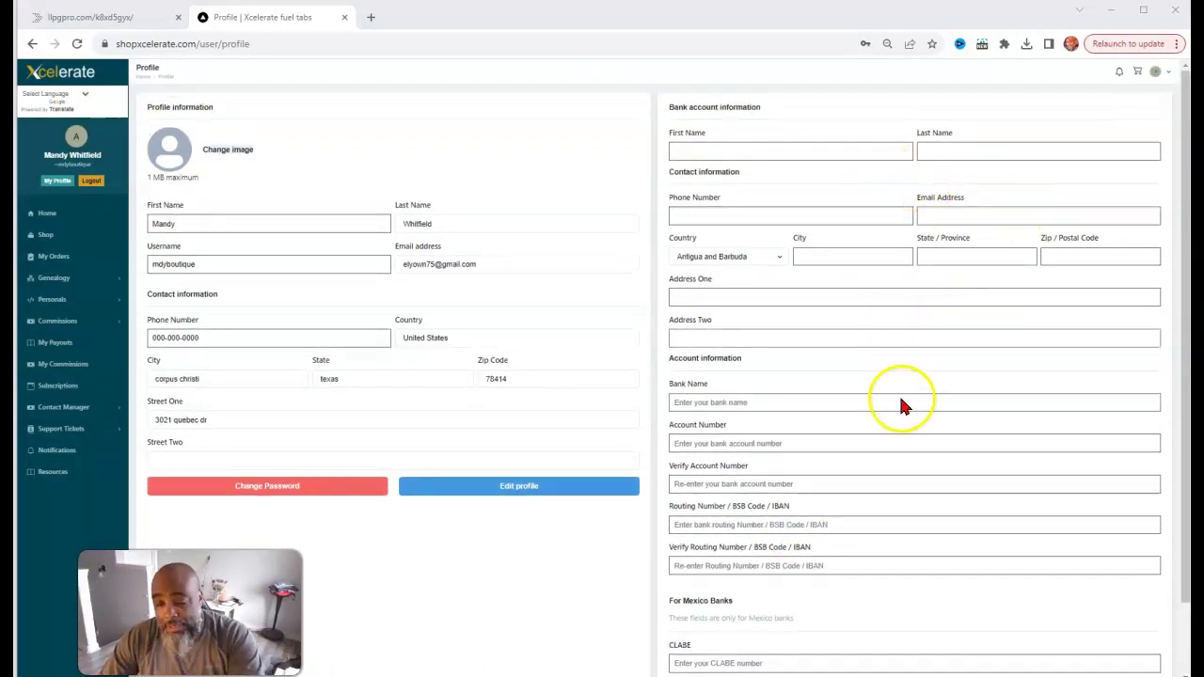
pyautogui.scroll(-1, 931, 513)
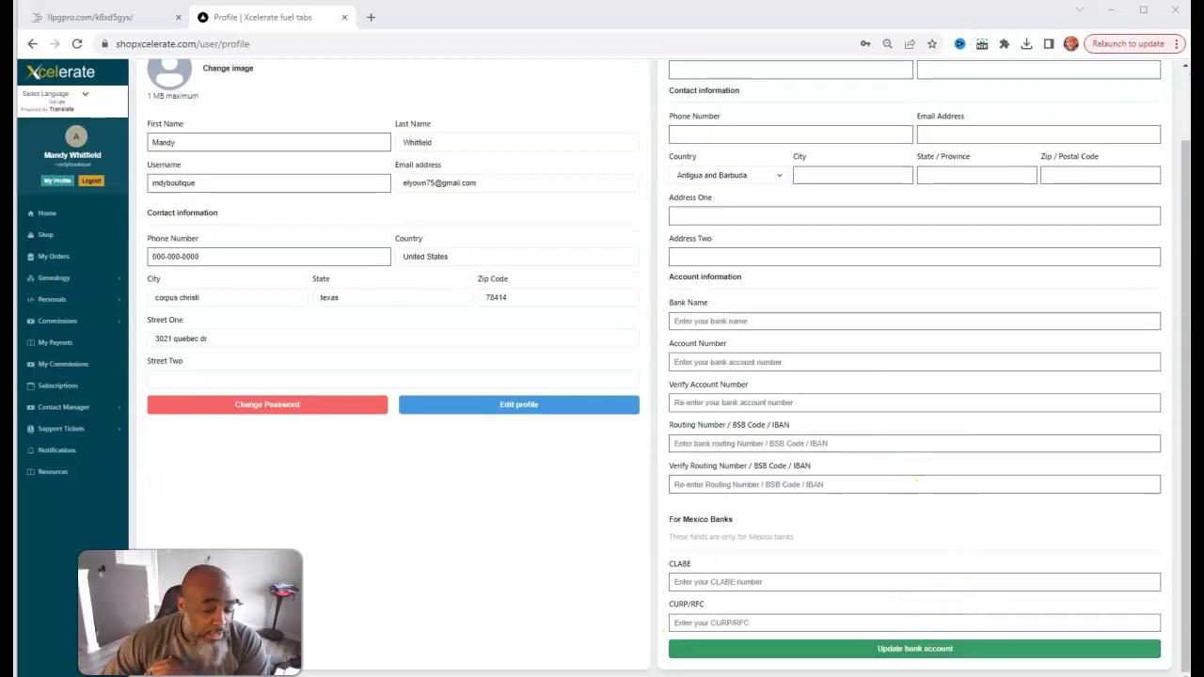
# Switch to the voided-check image and back to the empty bank account form, twice
pyautogui.hotkey('alt', 'Tab')
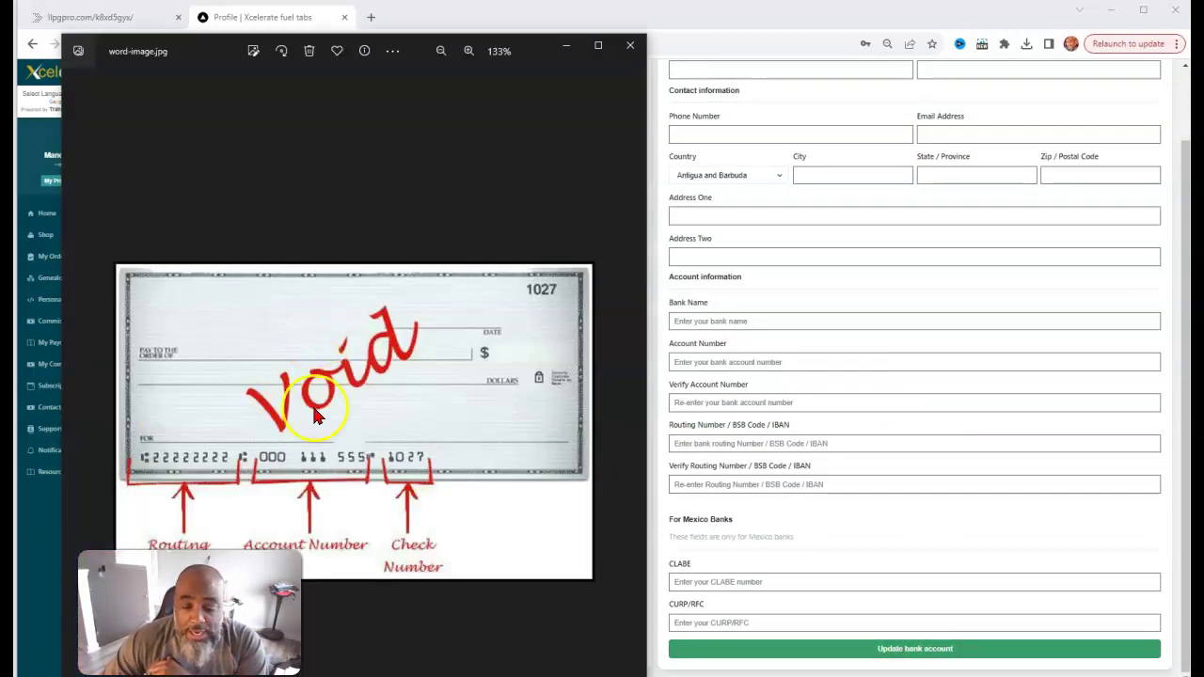
pyautogui.scroll(1, 887, 301)
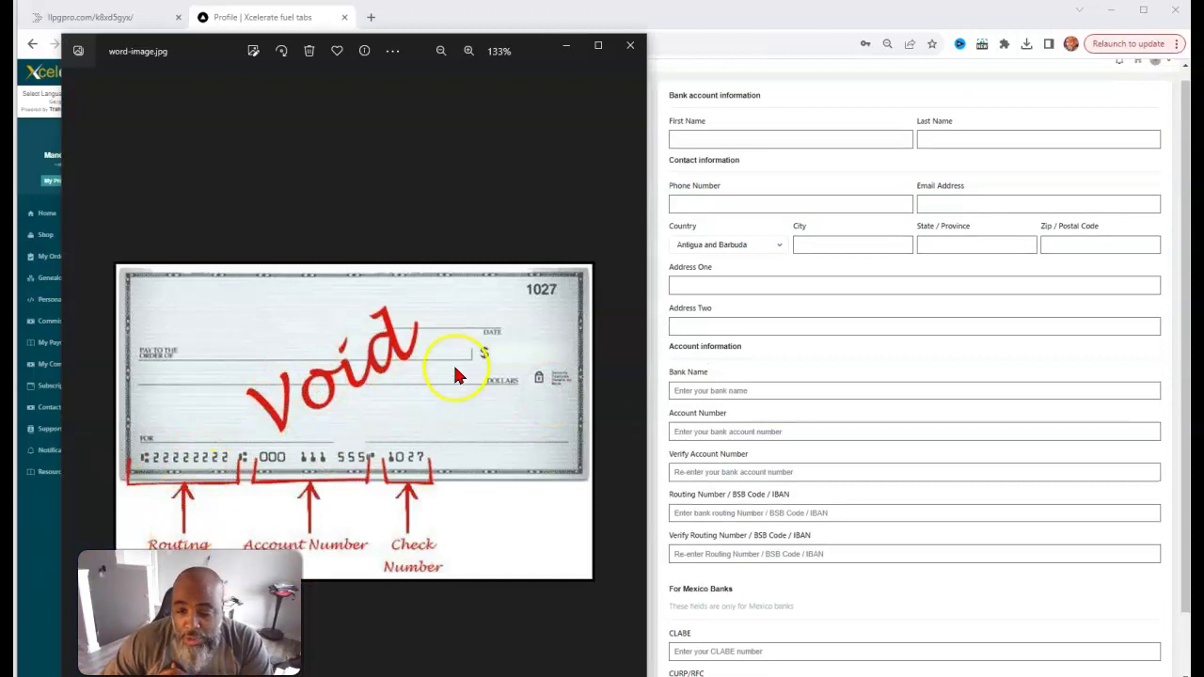
pyautogui.click(680, 432)
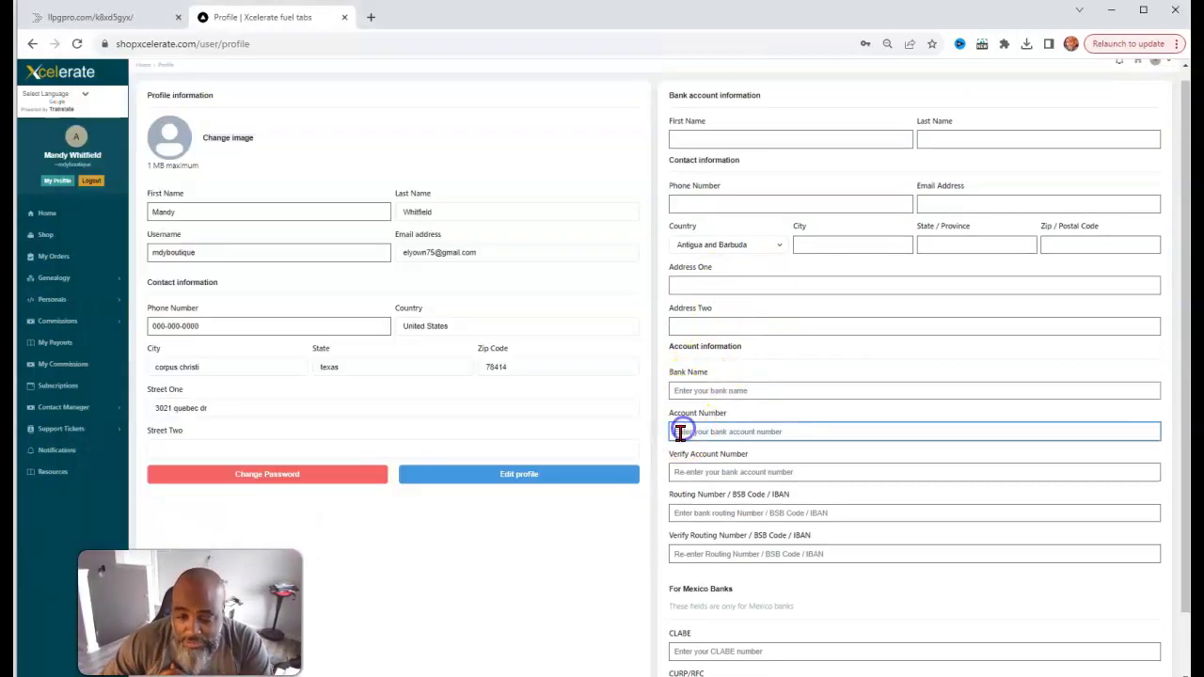
pyautogui.hotkey('alt', 'Tab')
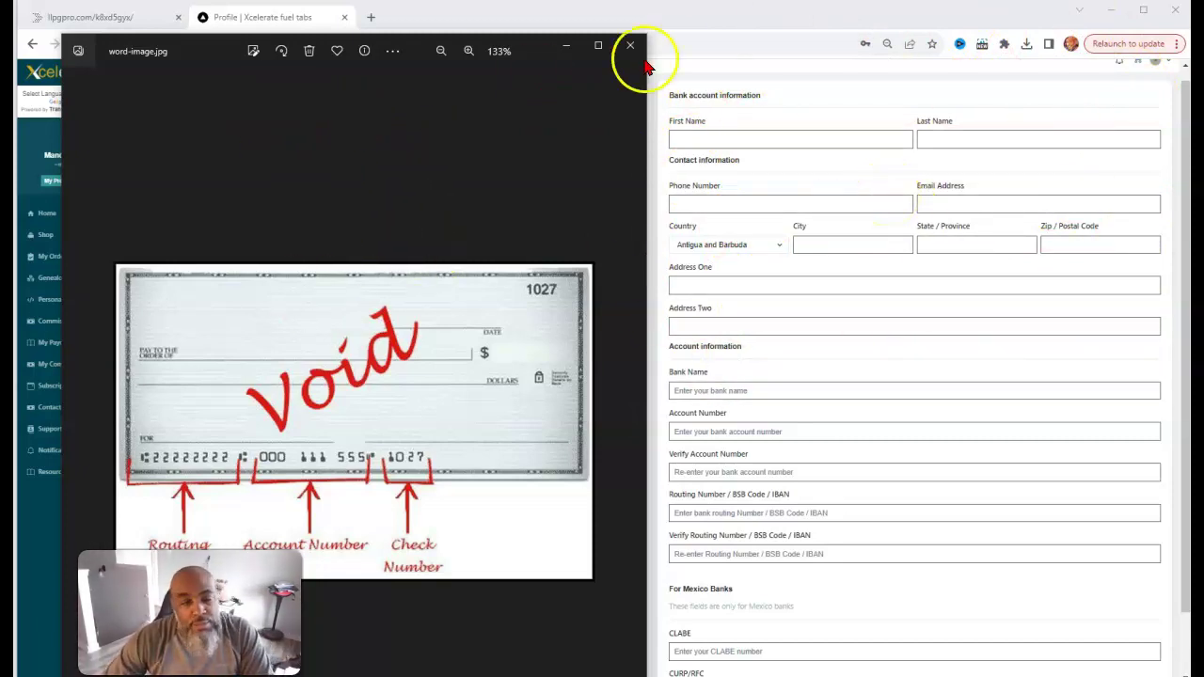
pyautogui.click(684, 17)
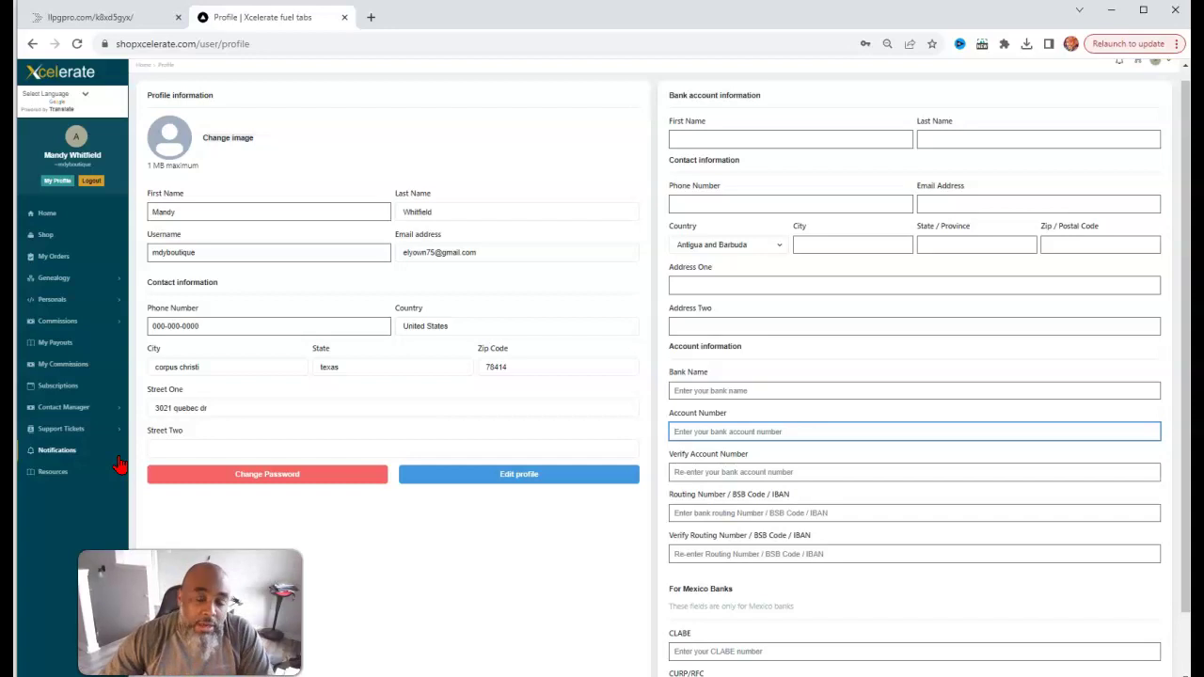
pyautogui.scroll(1, 953, 349)
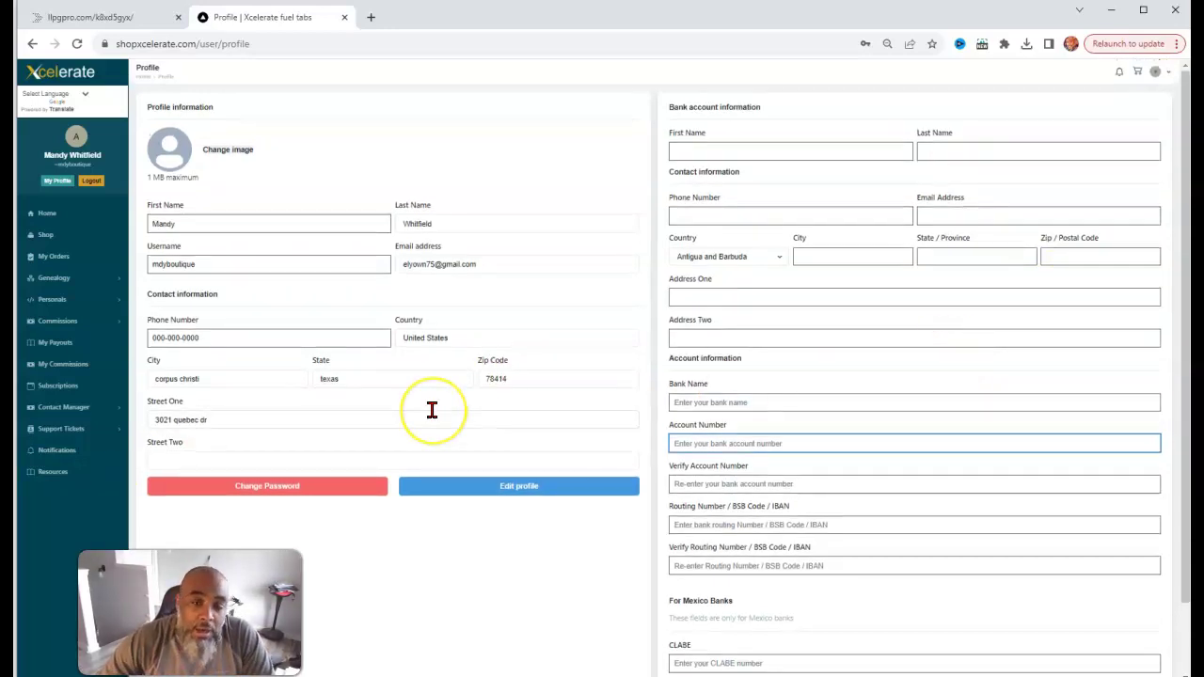